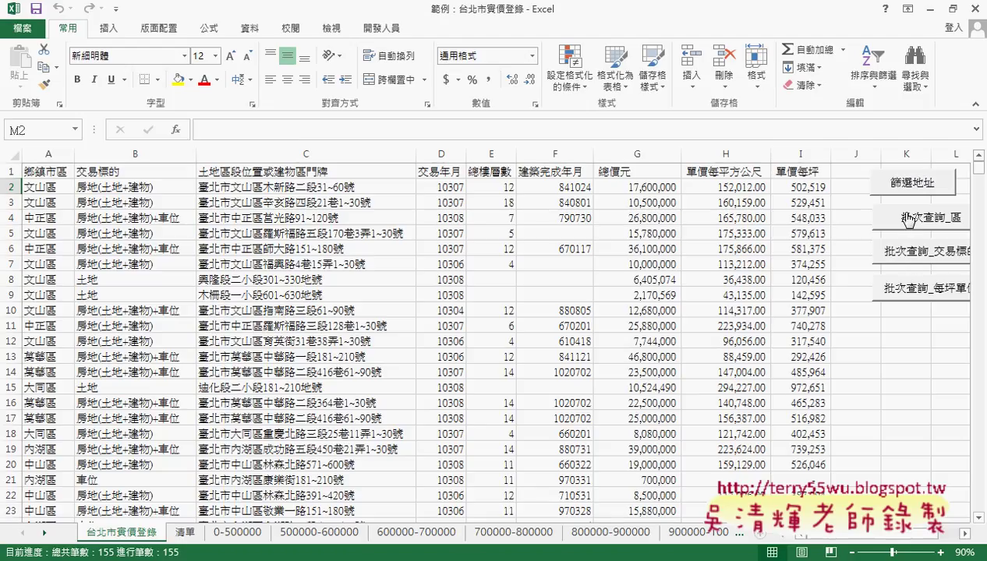
- Run the 批次查詢_區 macro, check districts 文山區–大安區 in 清單 A2:A13, then return to 台北市實價登錄
click(908, 223)
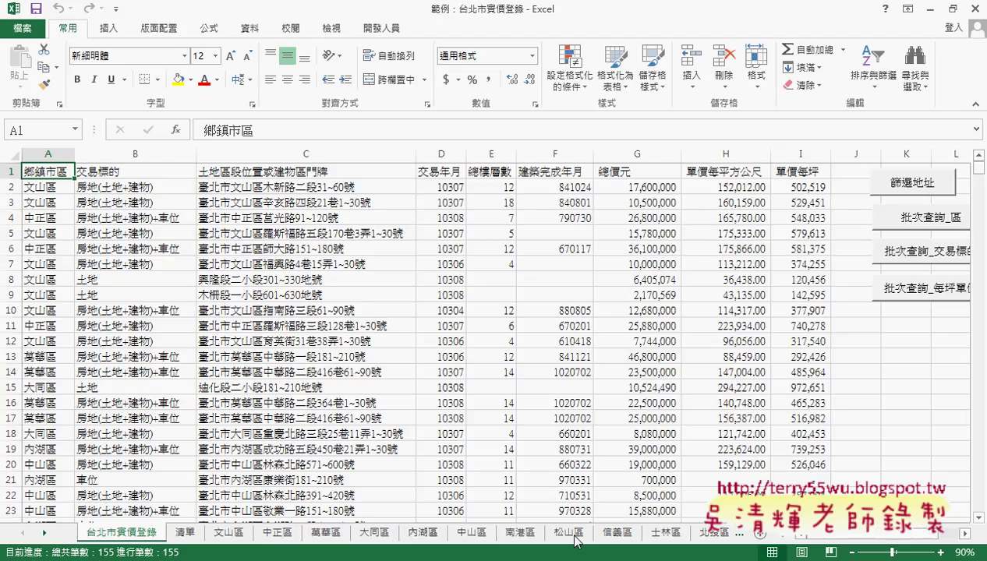
click(186, 534)
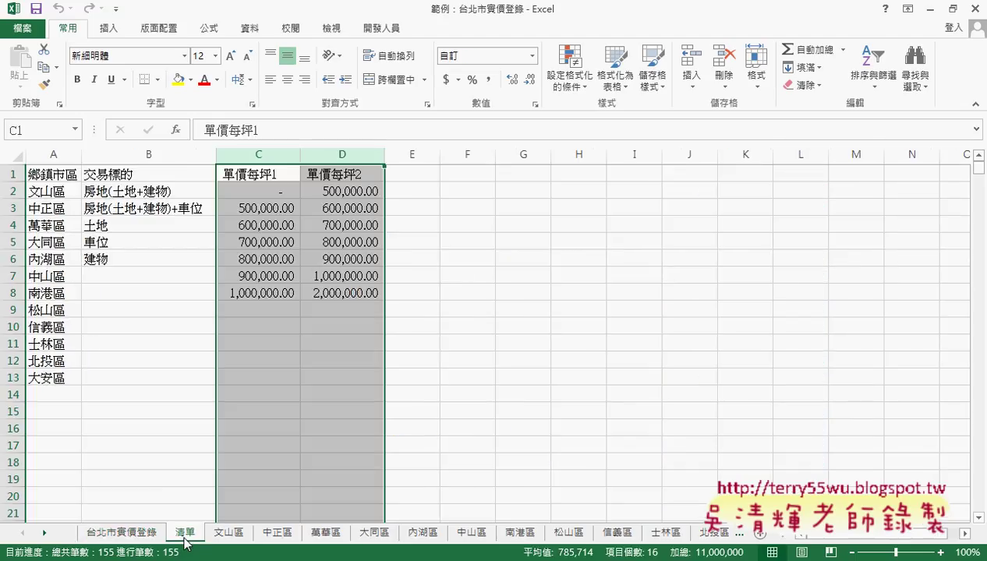
drag(53, 190, 53, 380)
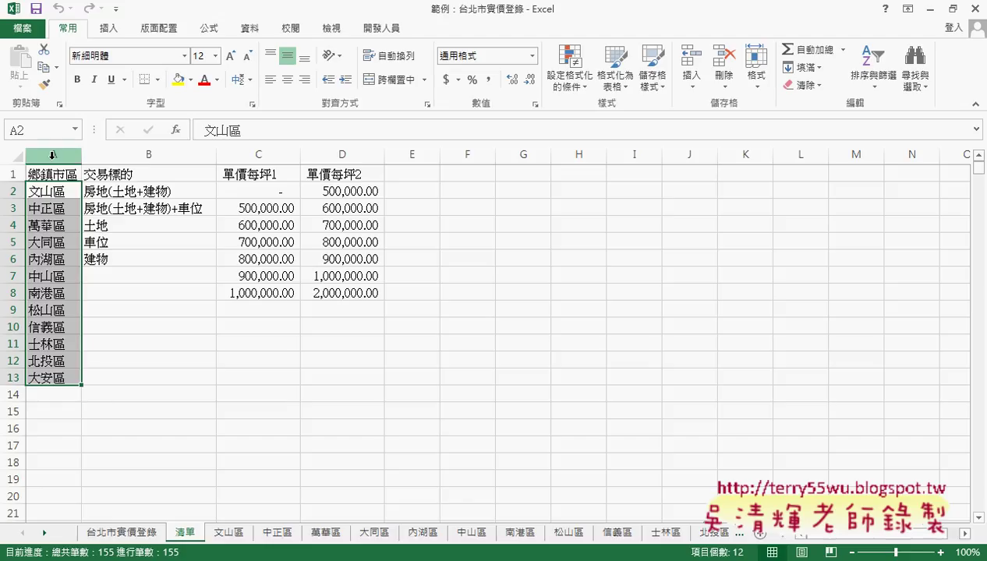
click(45, 190)
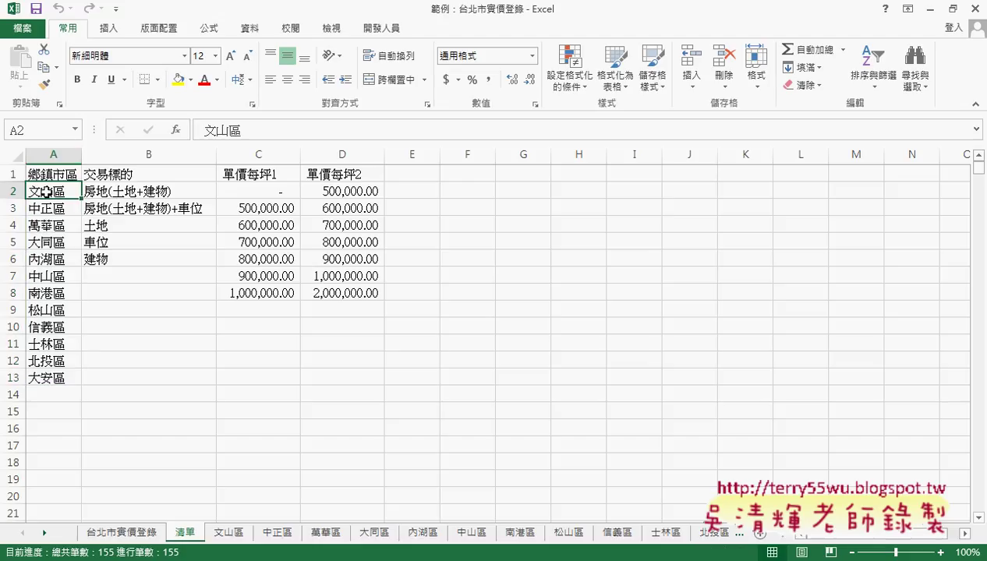
click(52, 379)
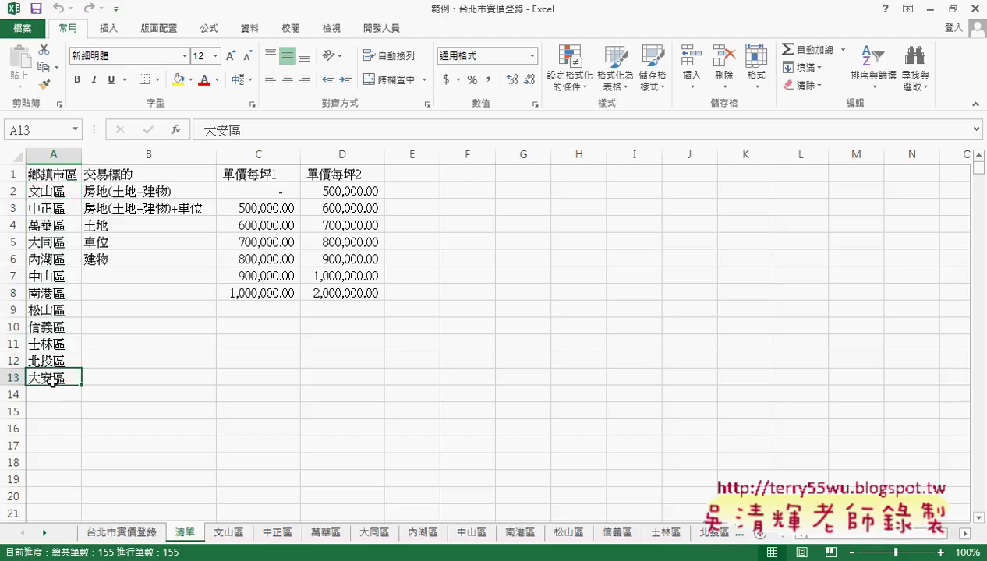
click(68, 190)
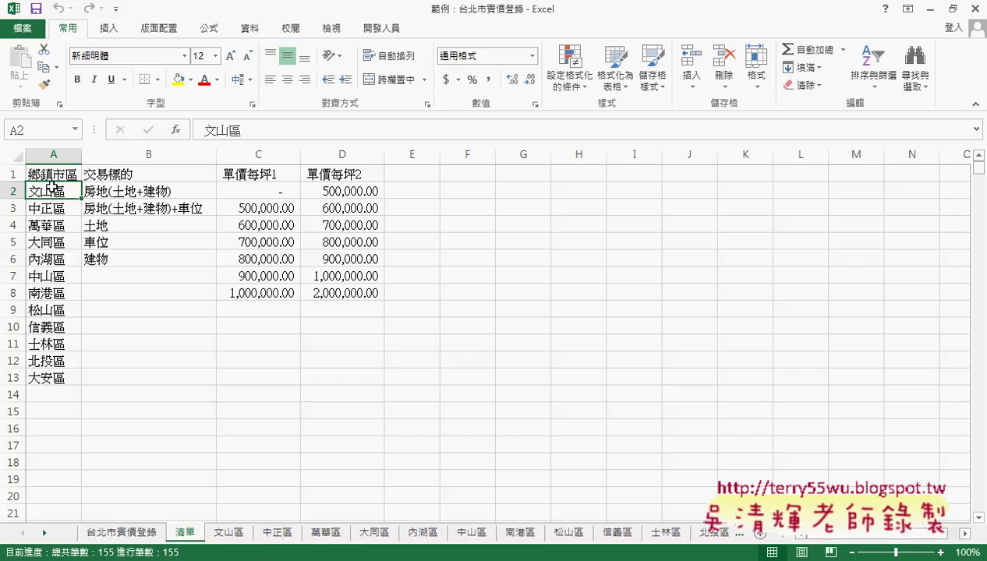
click(130, 535)
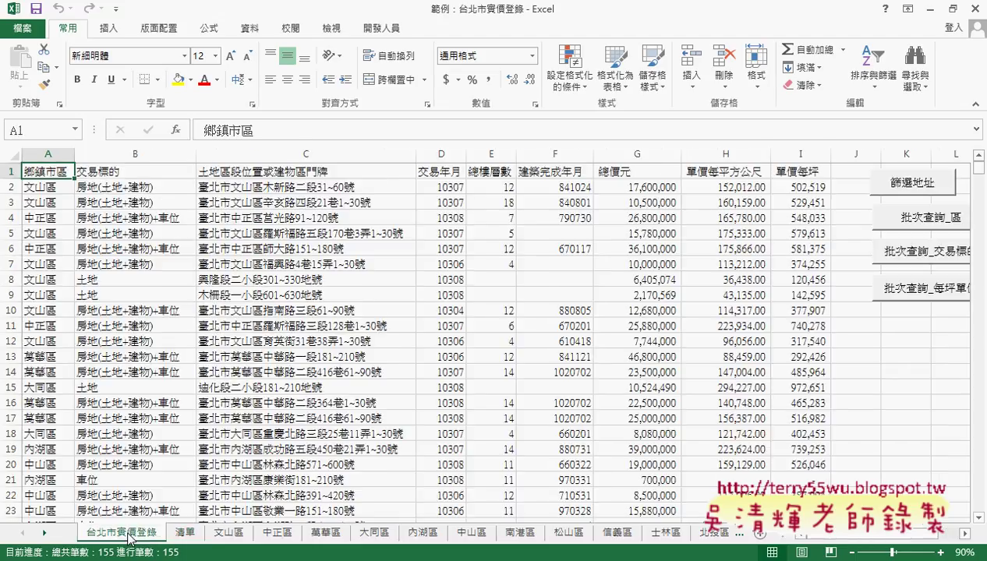
- Step through the 清單 districts in A2:A13 (文山區, 中正區, 大同區…), then bring up the 問題06 workbook
click(185, 532)
drag(49, 190, 60, 377)
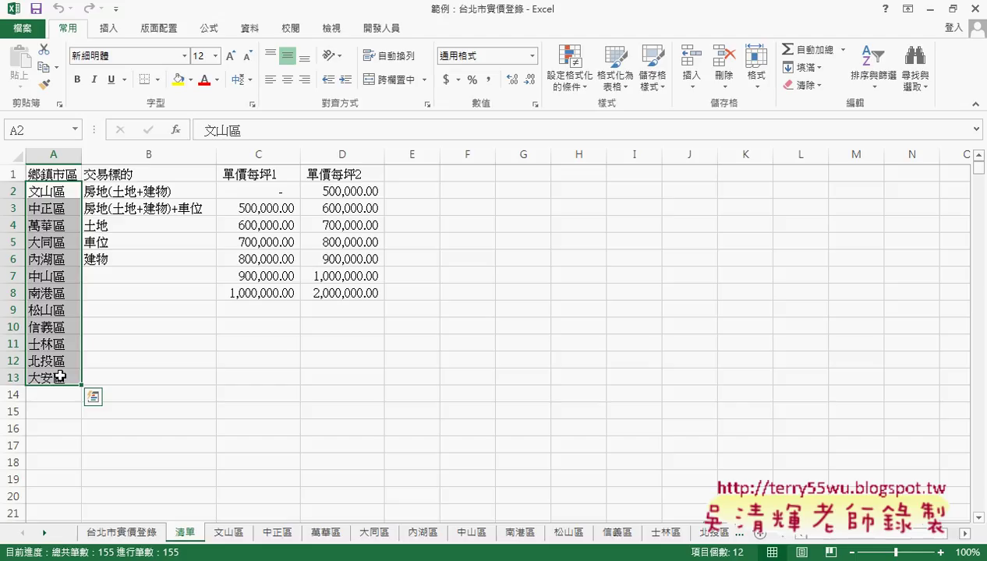
click(53, 191)
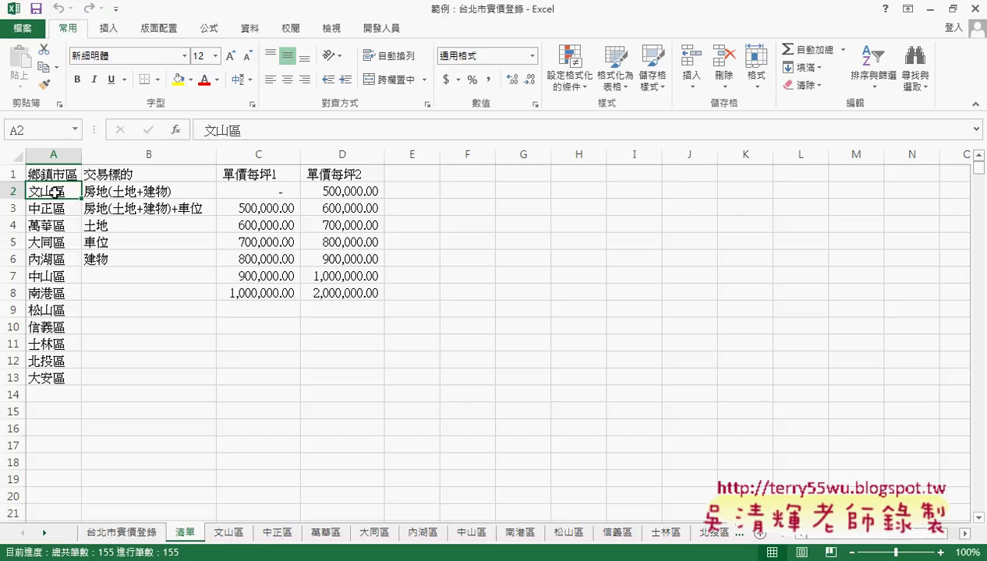
click(53, 208)
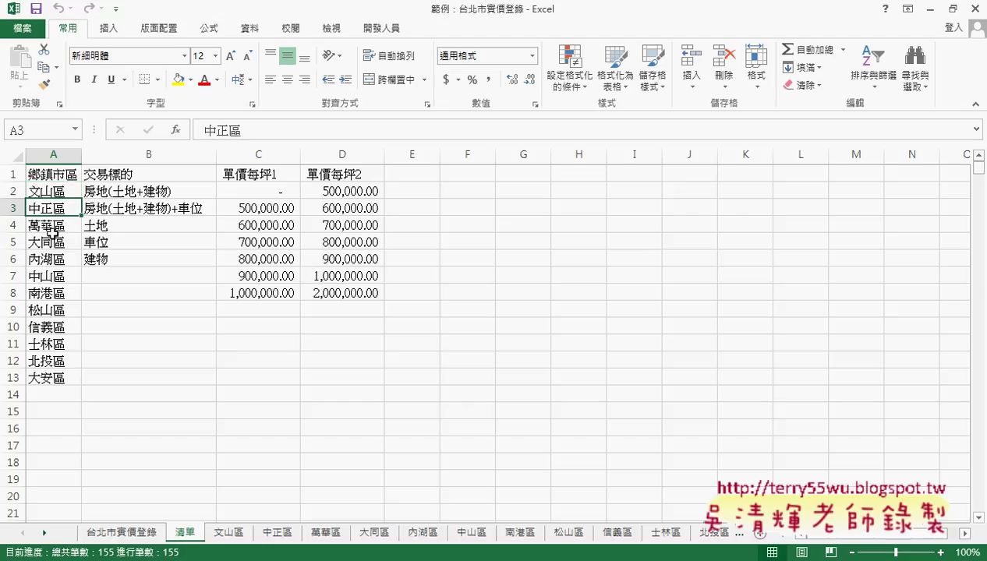
click(53, 226)
click(53, 242)
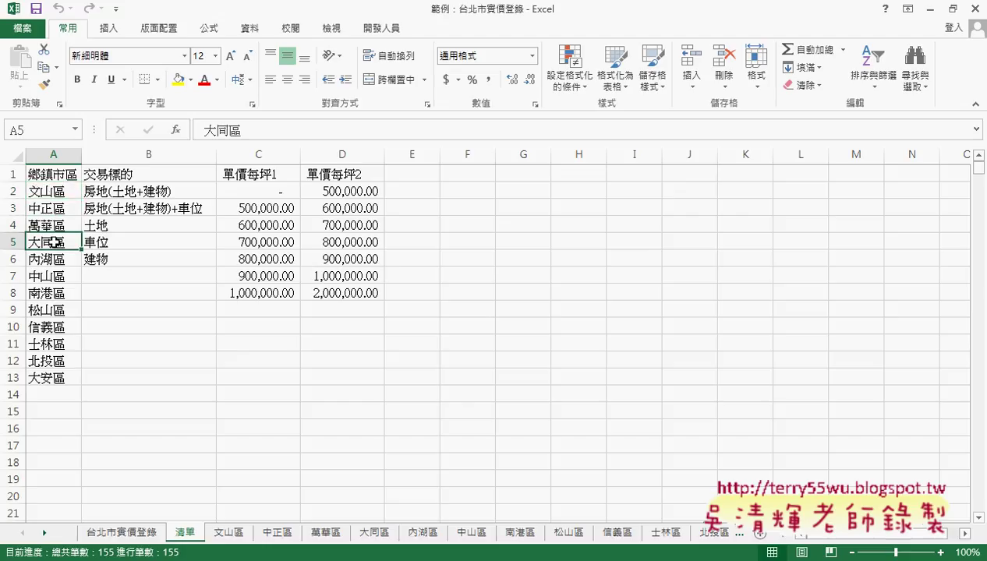
click(46, 195)
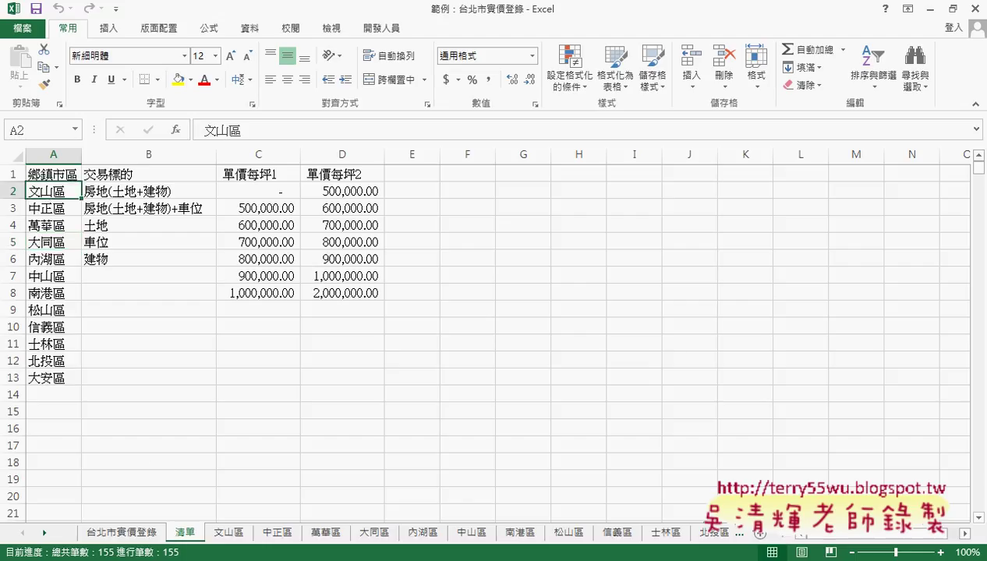
click(335, 509)
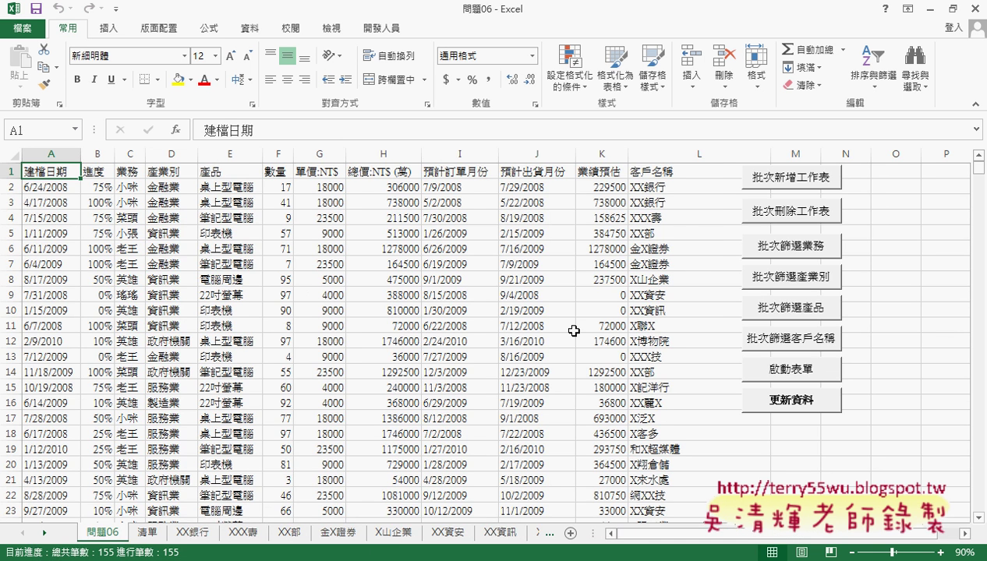
- Back in the example workbook, open the 批次查詢_區 button's assigned macro code in the VBA editor
key(alt+Tab)
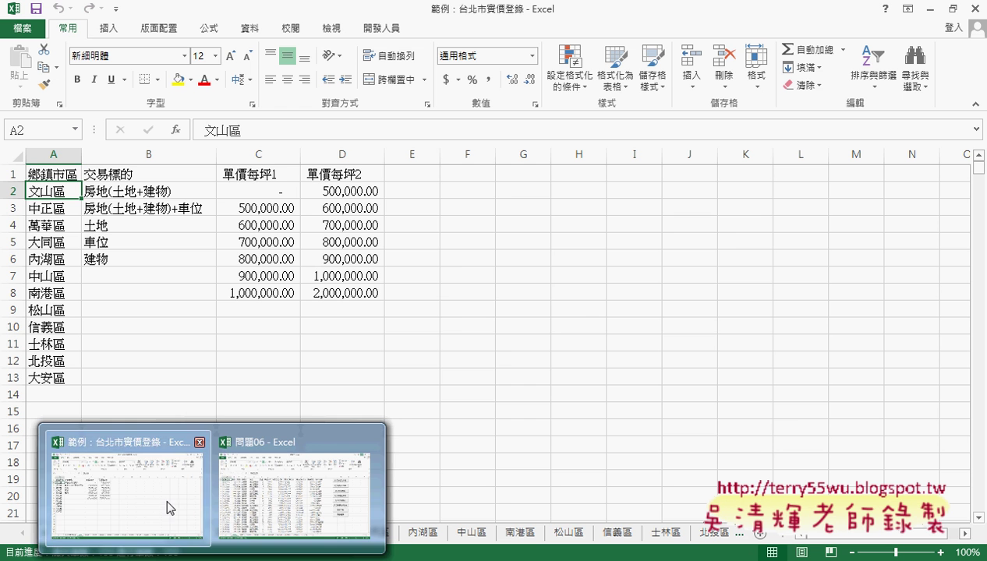
click(167, 505)
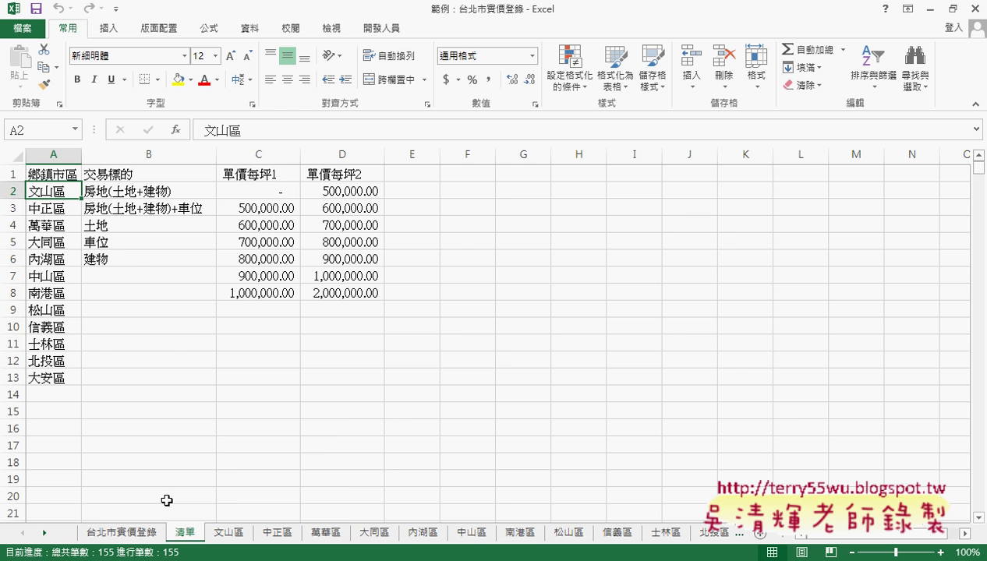
click(142, 532)
right_click(916, 217)
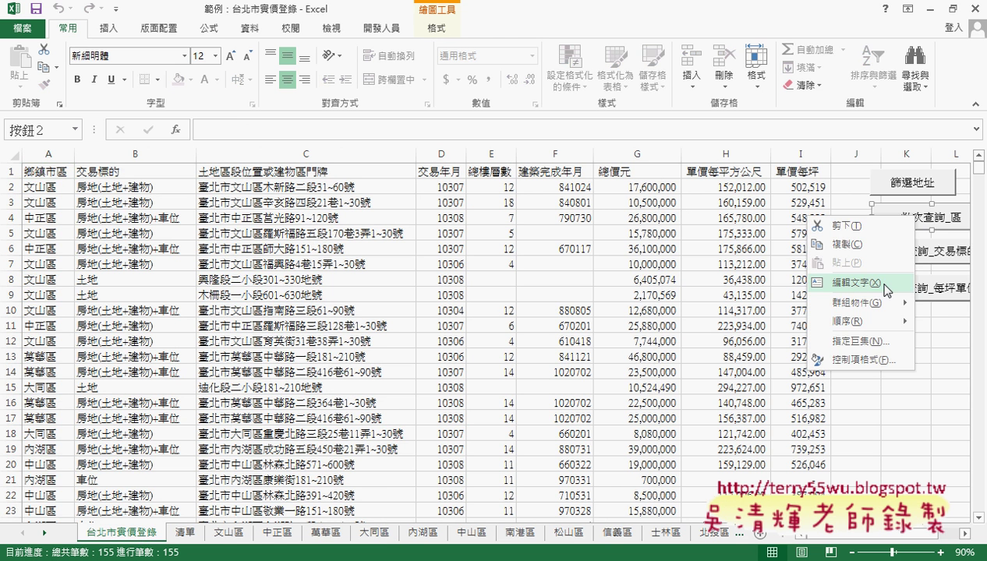
click(849, 337)
click(948, 222)
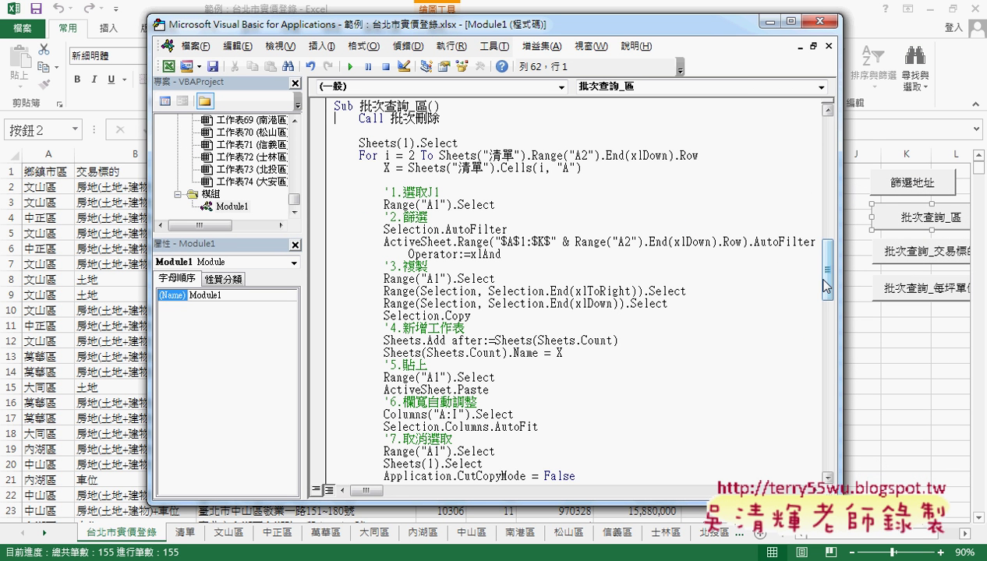
drag(360, 106, 428, 106)
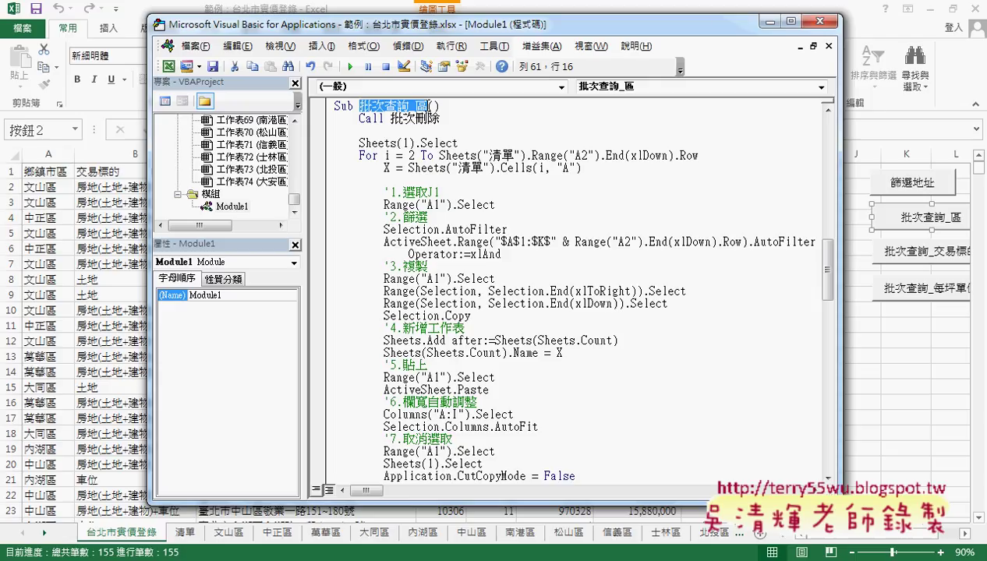
key(Left)
key(BackSpace)
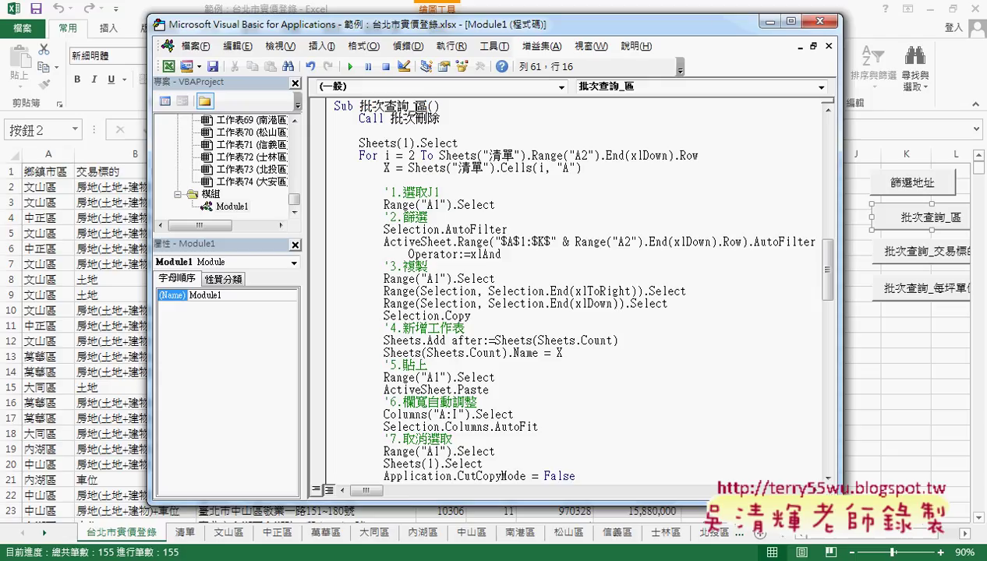
key(shift+Right)
drag(441, 118, 358, 119)
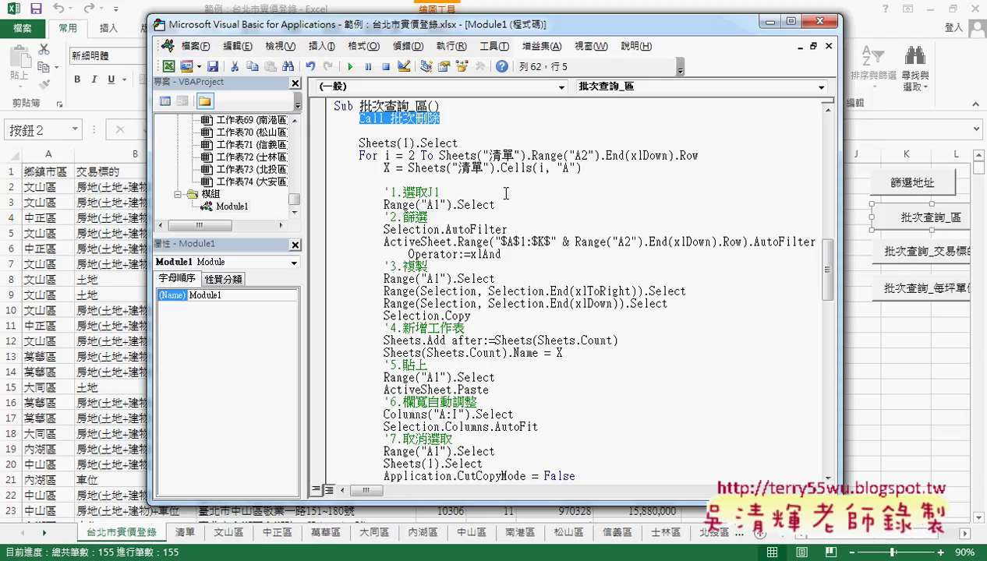
drag(462, 143, 359, 143)
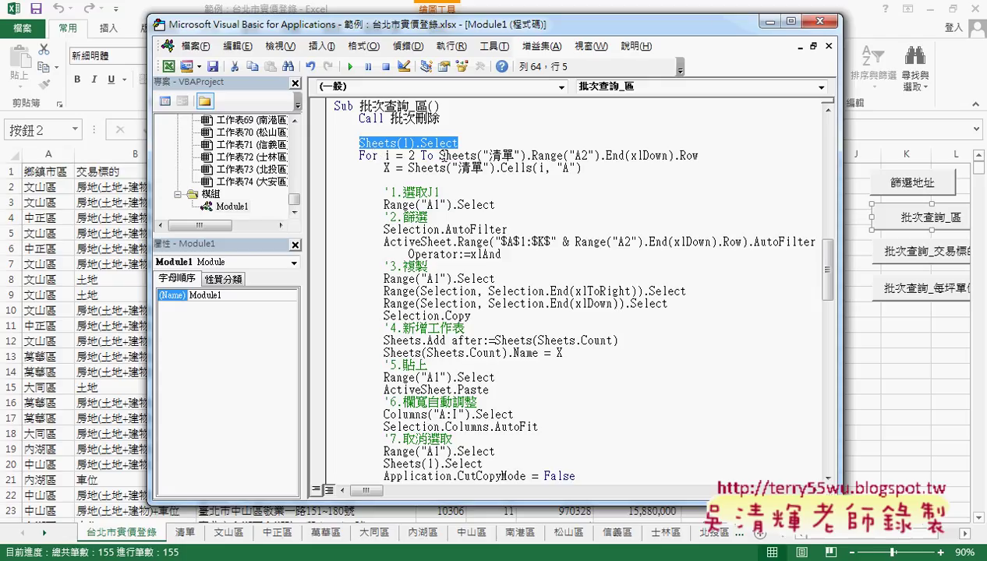
click(477, 145)
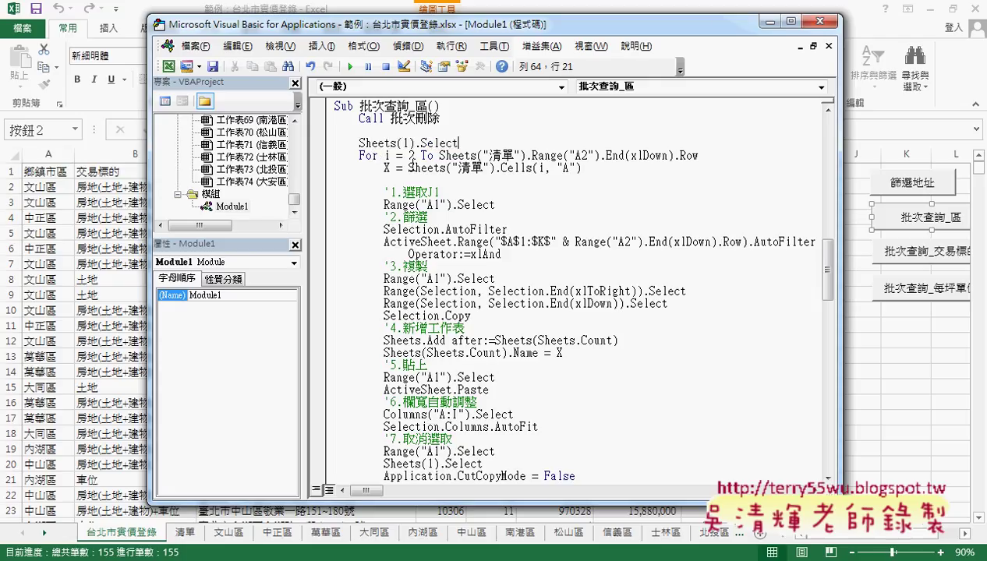
click(360, 155)
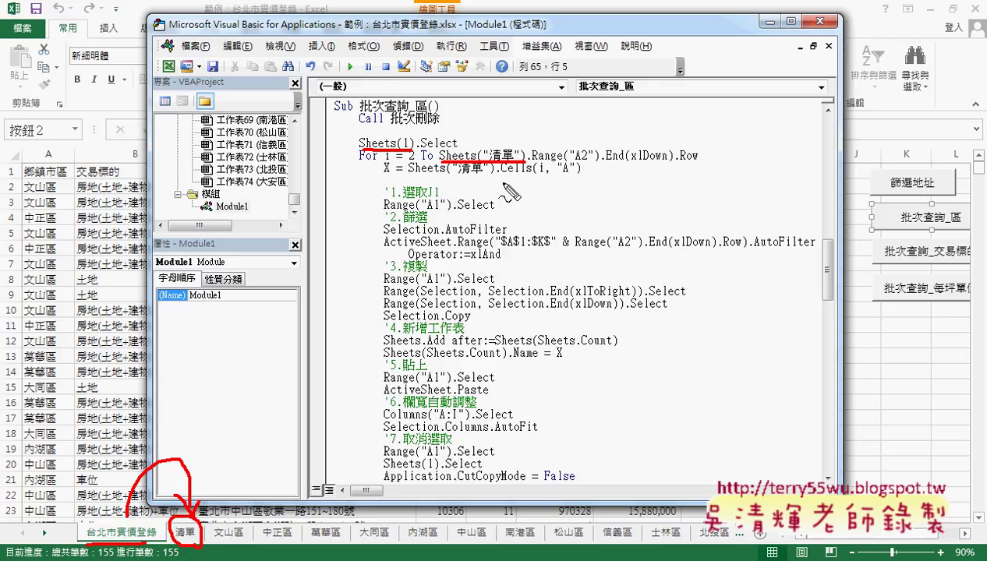
- Check the district list on the 清單 sheet in Excel and return to the macro code
key(Escape)
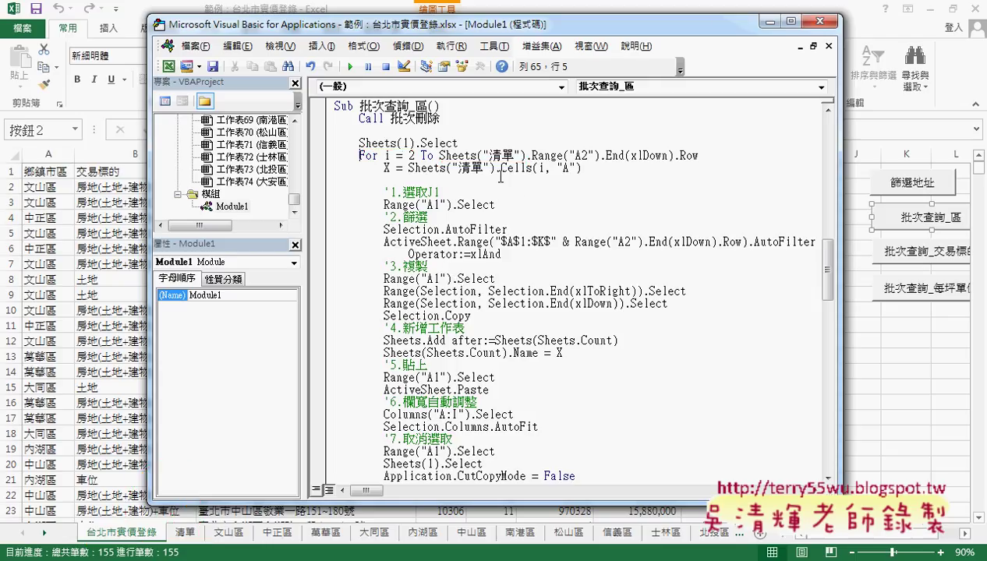
click(191, 544)
click(190, 536)
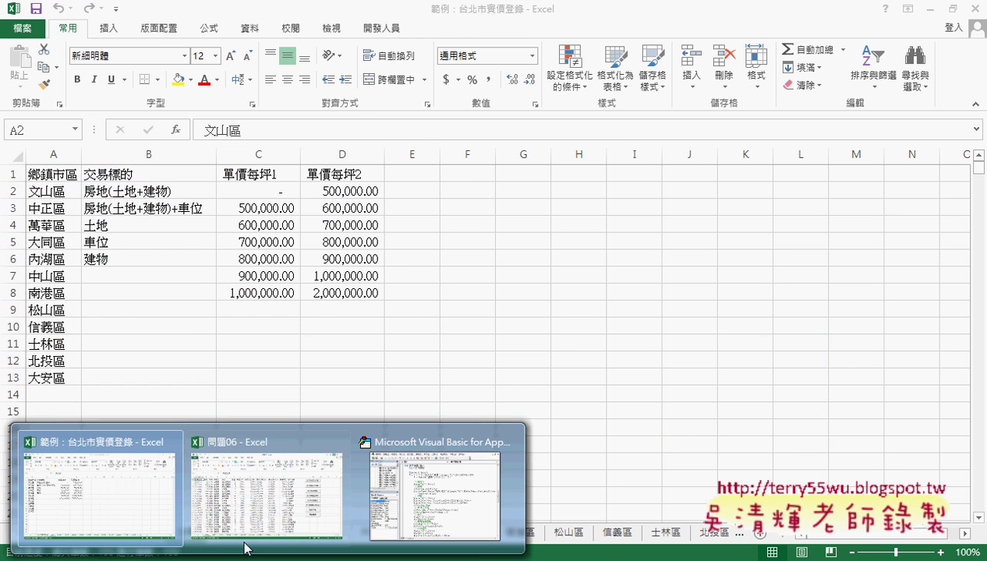
click(412, 490)
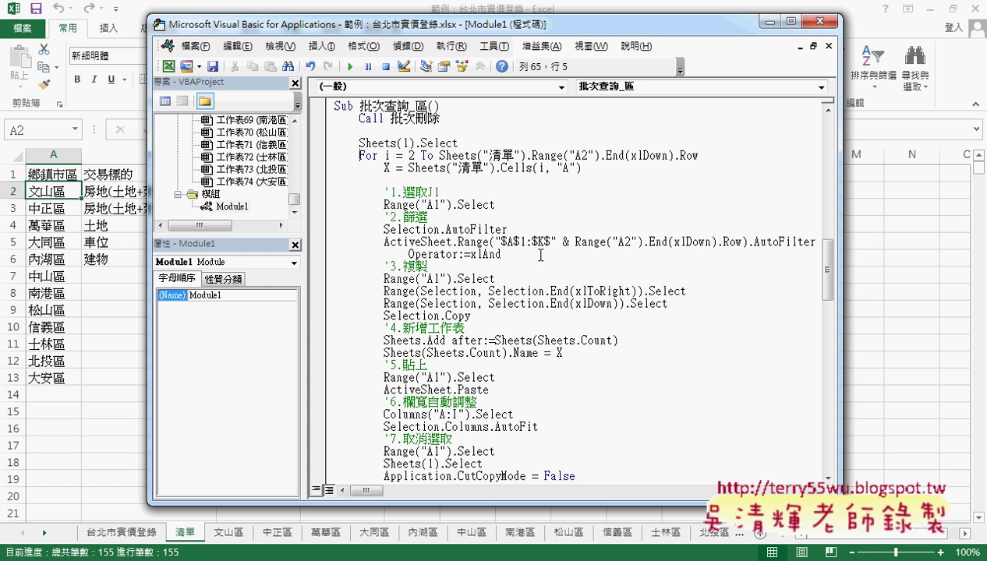
- Cut the For line's upper bound back to Sheets("清單").Range("A2") by deleting .End(xlDown).Row
double_click(388, 156)
double_click(411, 156)
drag(439, 155, 527, 156)
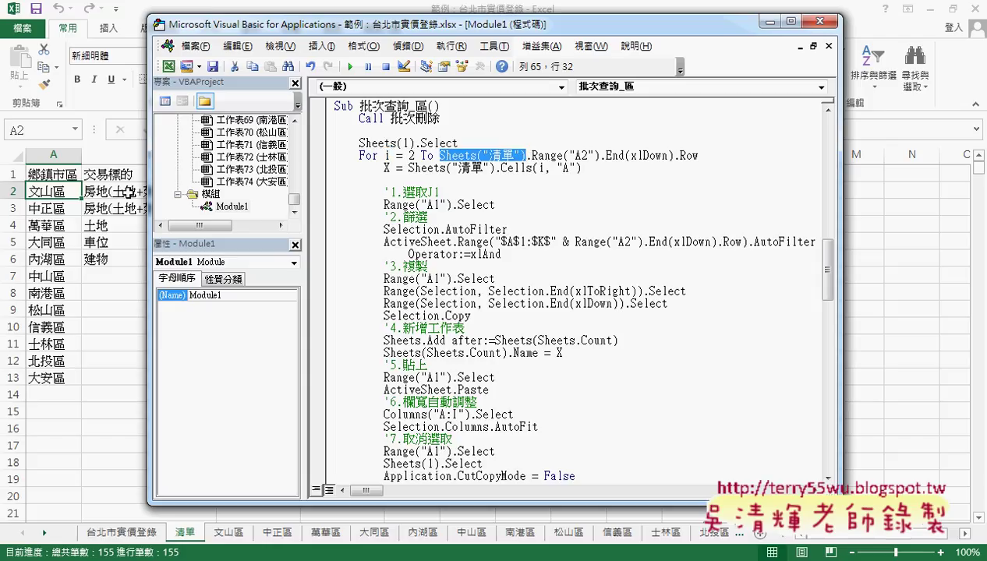
drag(531, 155, 702, 158)
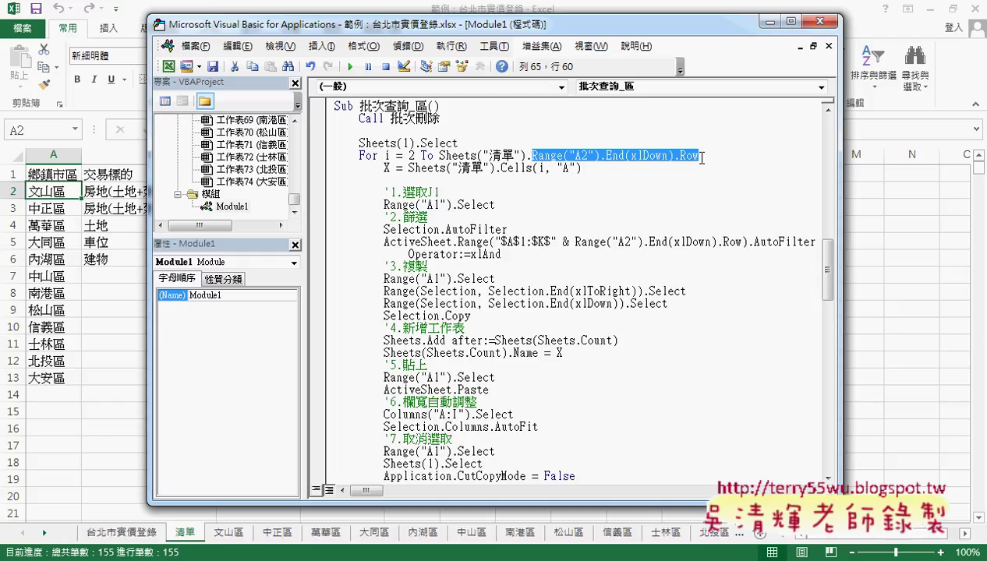
drag(699, 156, 601, 156)
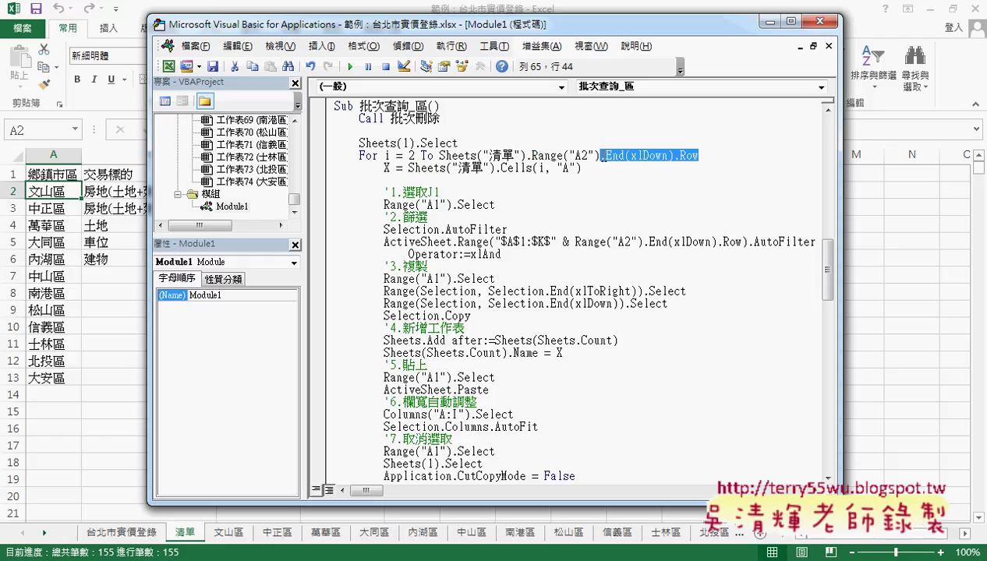
key(Delete)
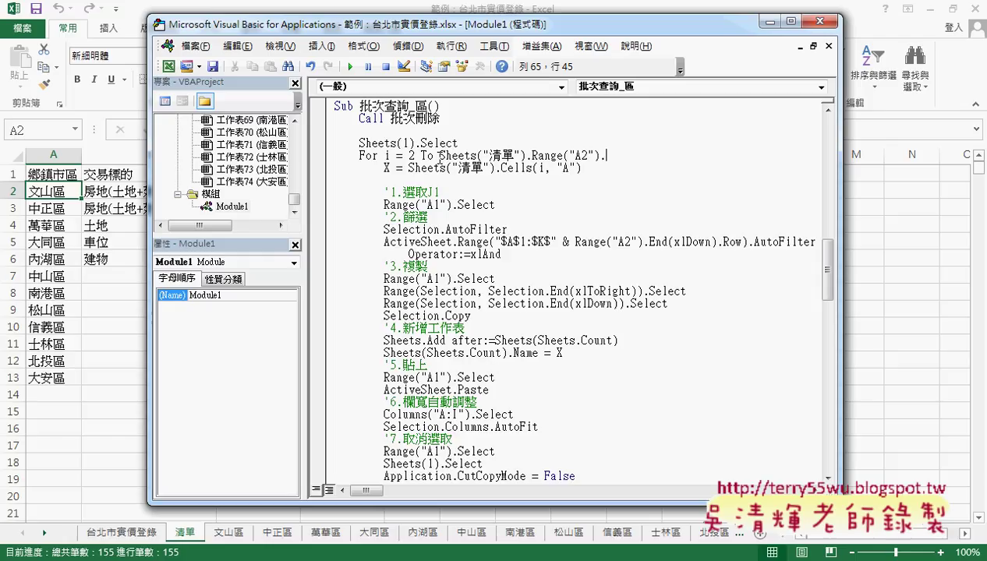
- Remove the Sheets("清單"). prefix from the For loop's upper bound
drag(440, 156, 531, 155)
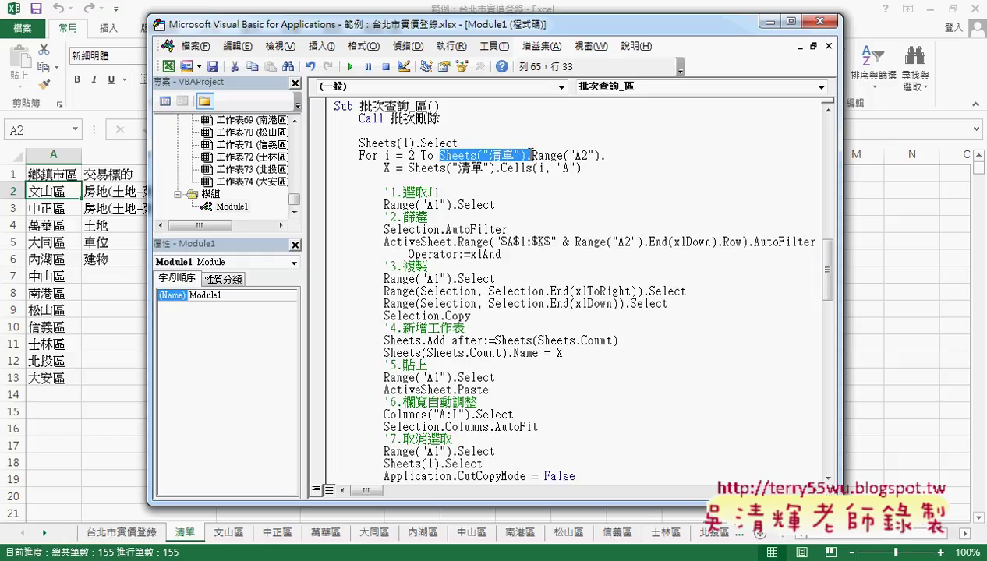
key(Delete)
key(Right)
key(Right)
key(Right)
key(Right)
key(Right)
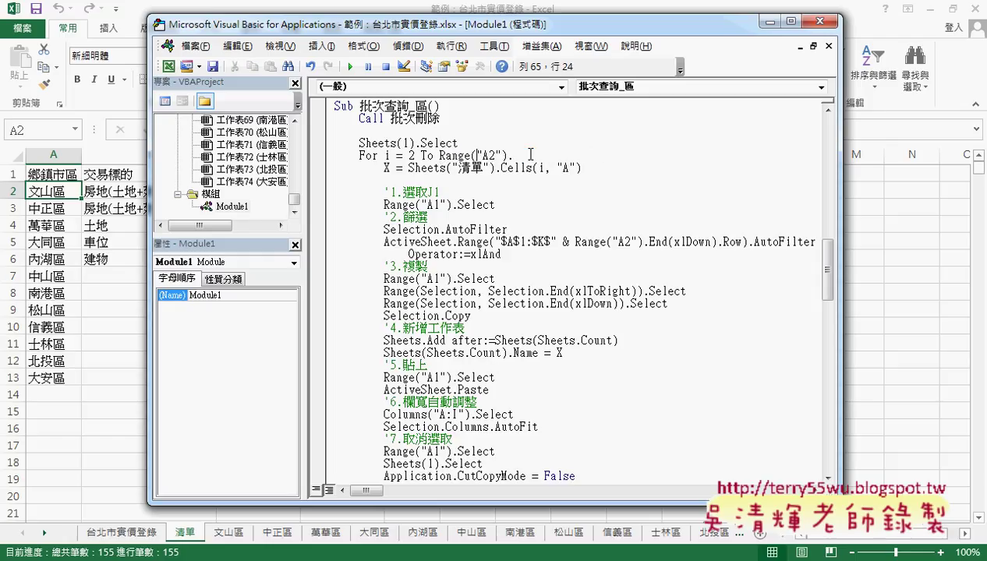
key(Right)
key(Right)
key(Right)
key(Right)
- Retype .End(xlDown).Row after Range("A2") using the IntelliSense member list
text(.)
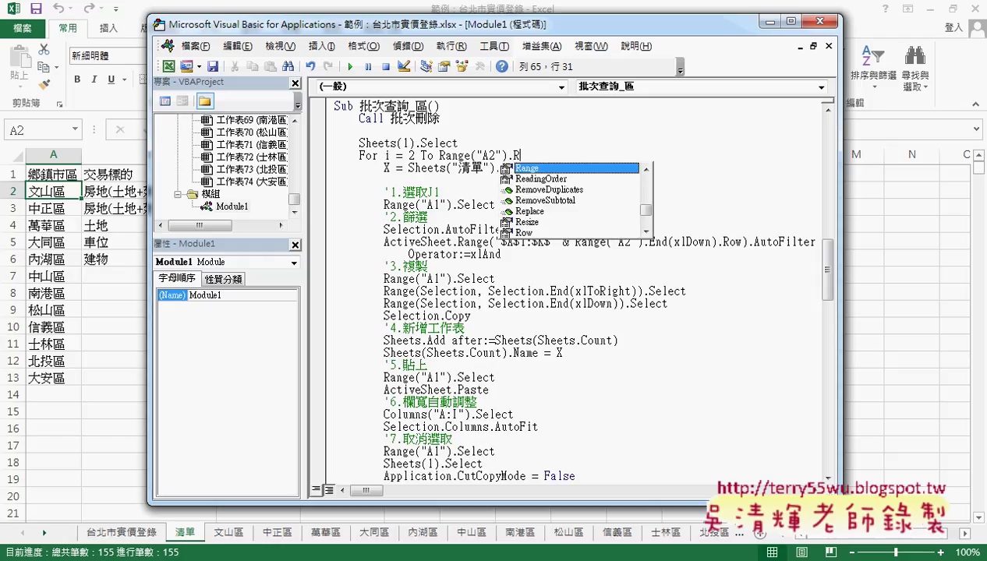
key(Down)
key(Down)
key(Down)
key(Down)
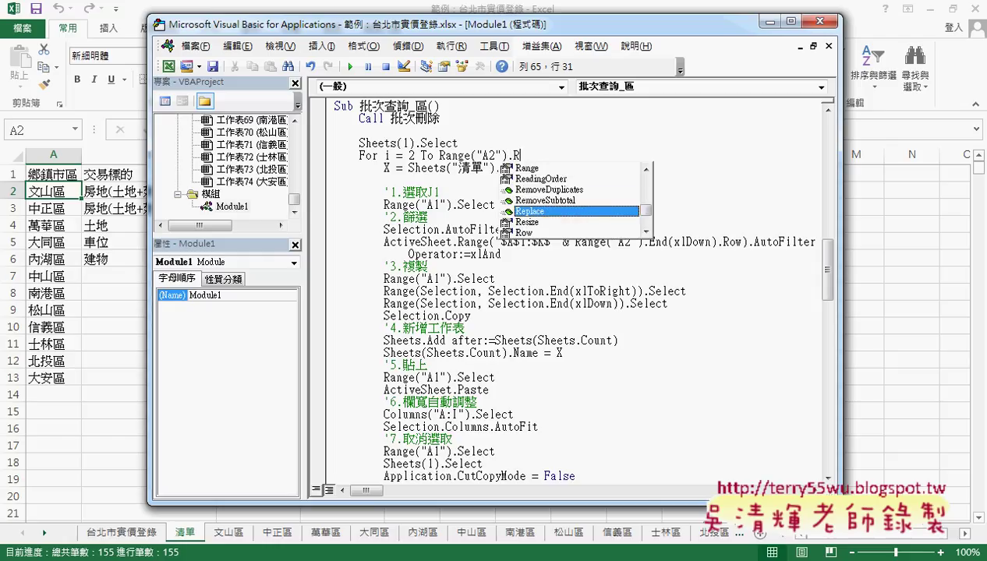
text(E)
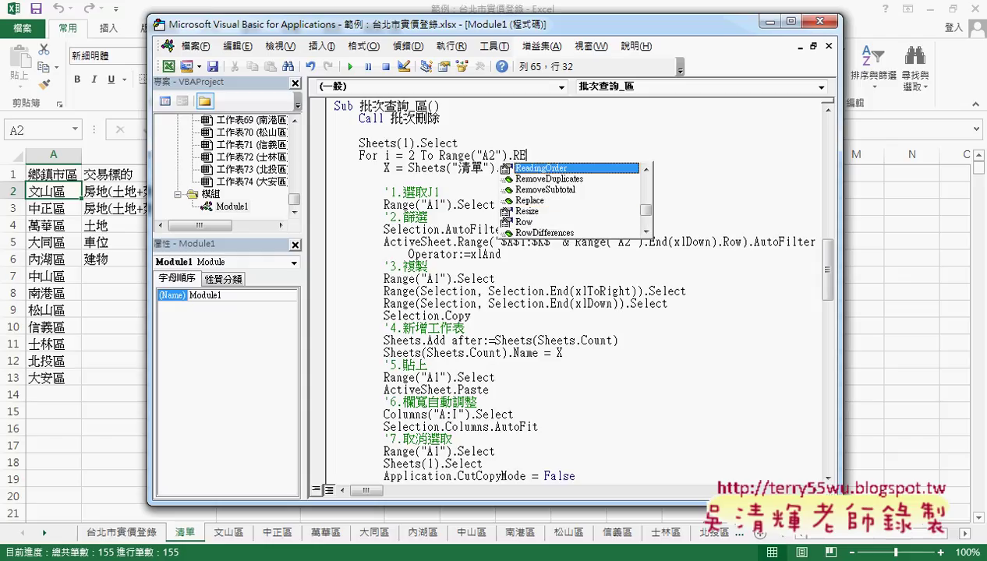
key(Down)
key(Down)
key(Down)
key(BackSpace)
key(BackSpace)
key(BackSpace)
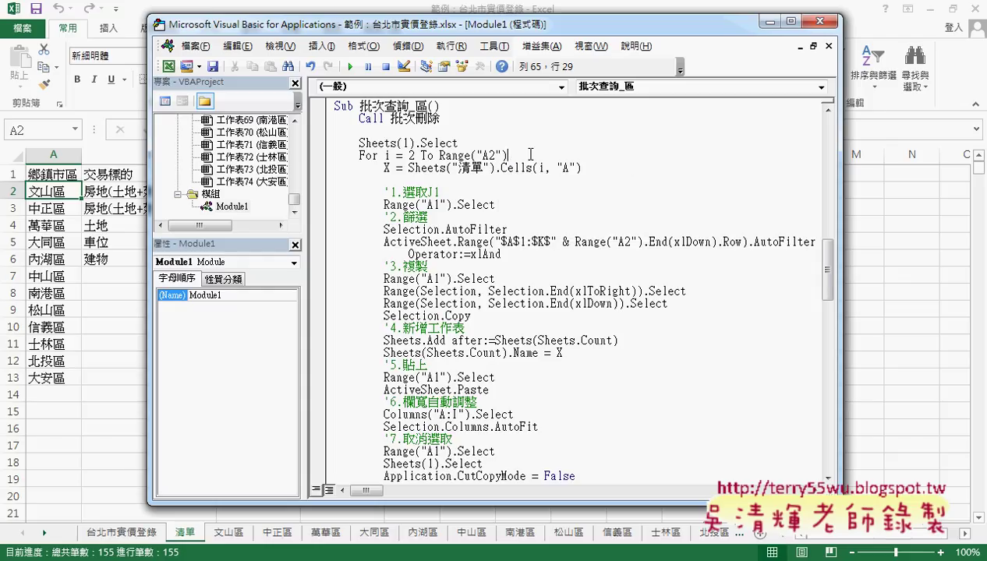
text(.E)
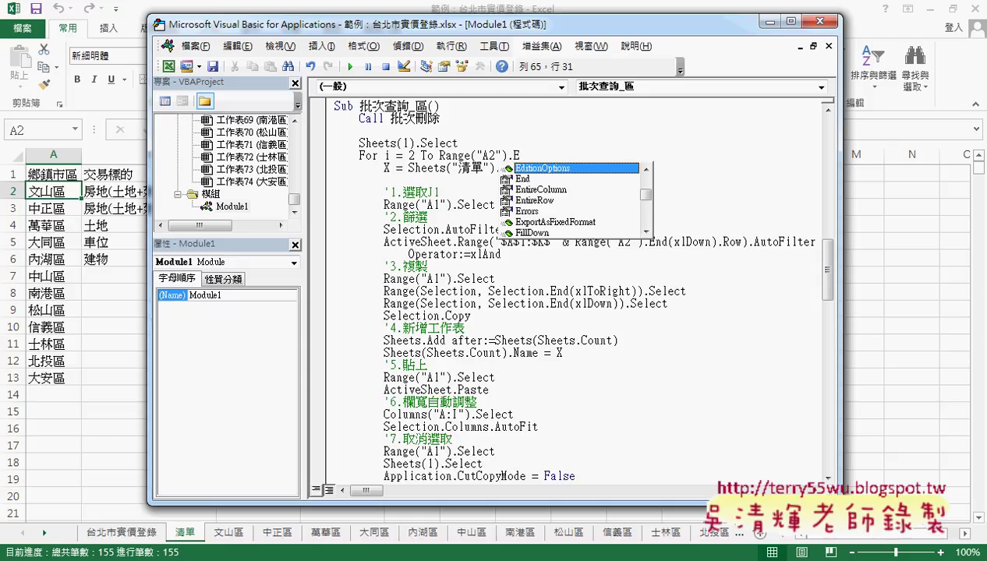
key(Down)
key(Tab)
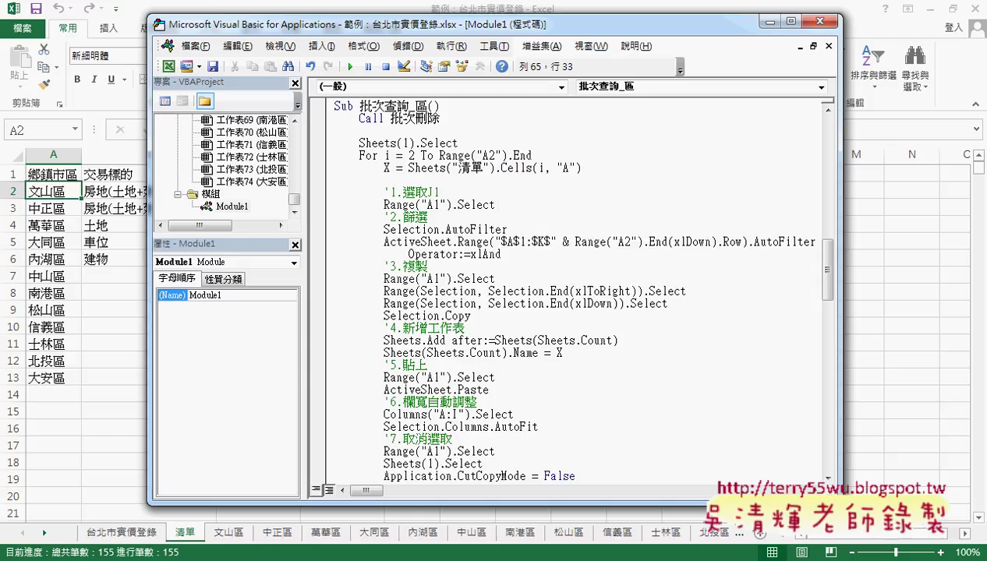
text((xlDown)
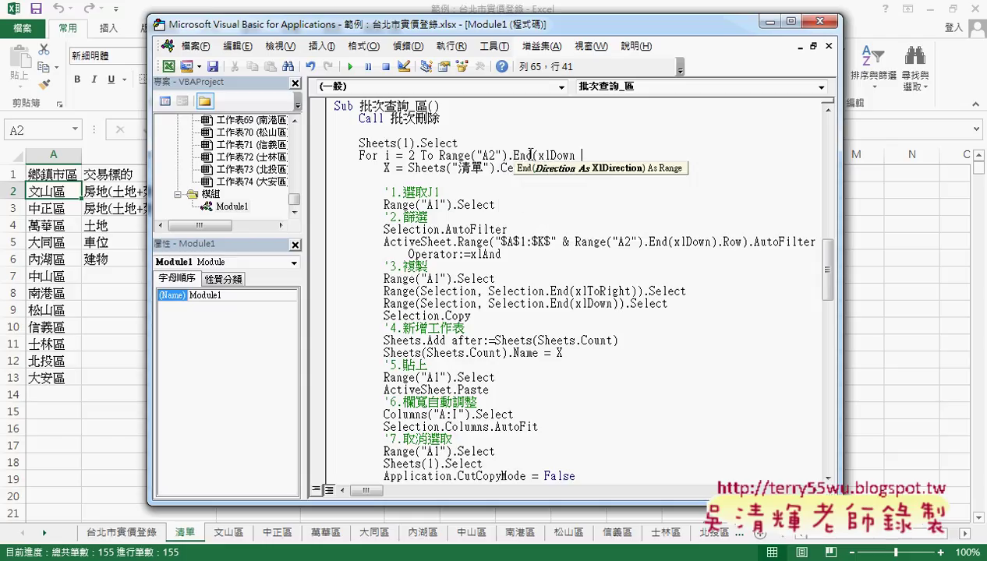
key(BackSpace)
text().r)
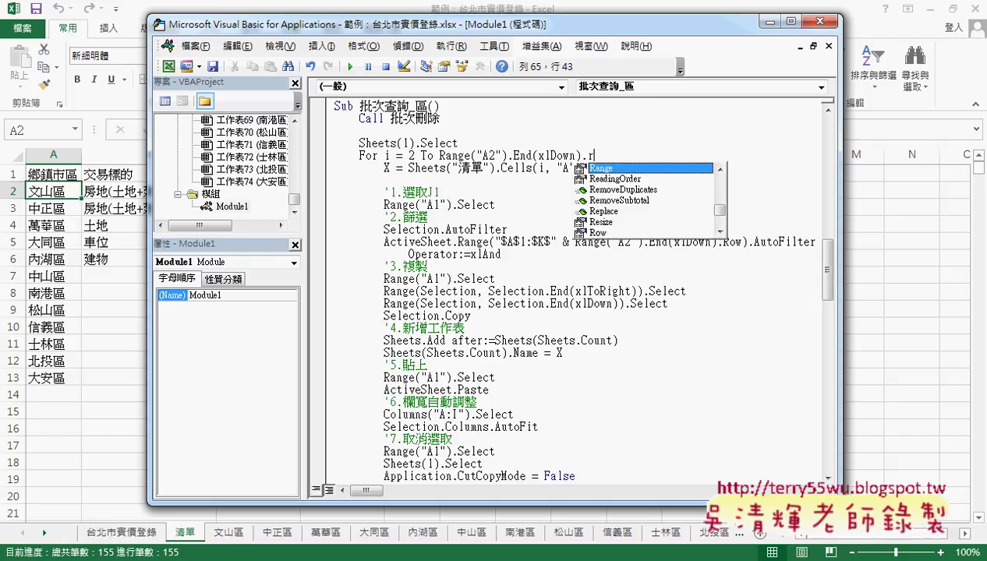
text(ow)
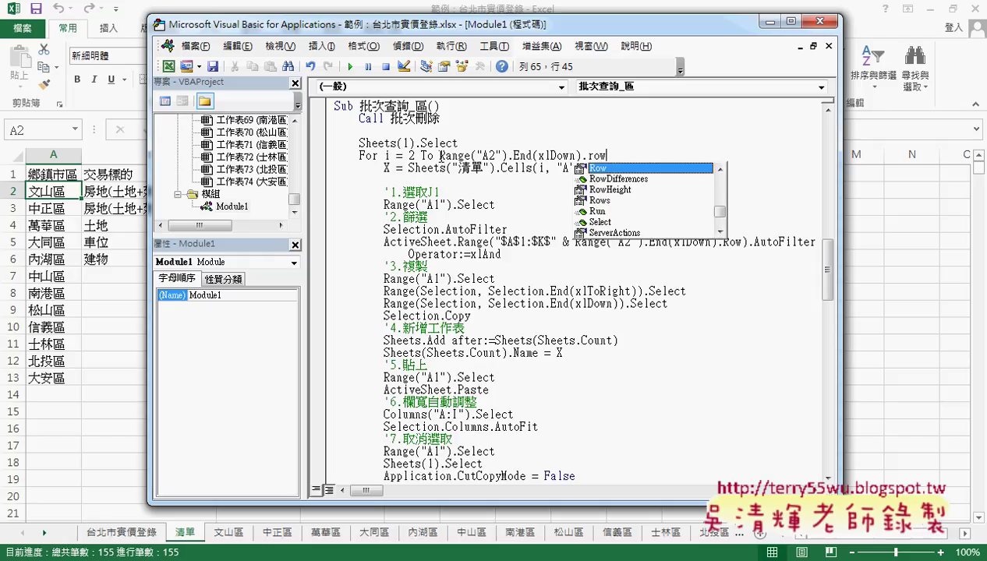
key(Escape)
- Select the Sheets(1). text on the Sheets(1).Select line
double_click(394, 143)
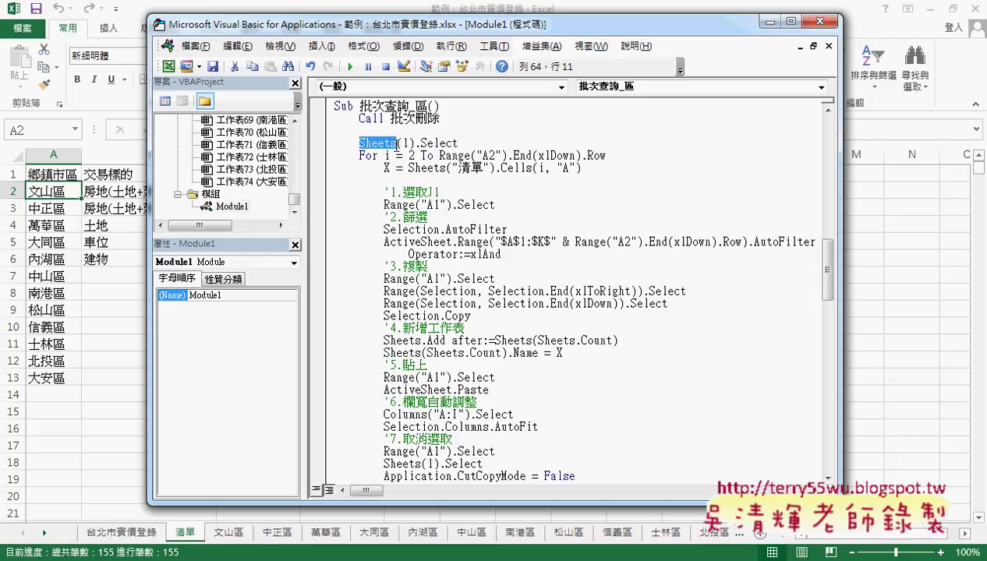
drag(421, 143, 438, 145)
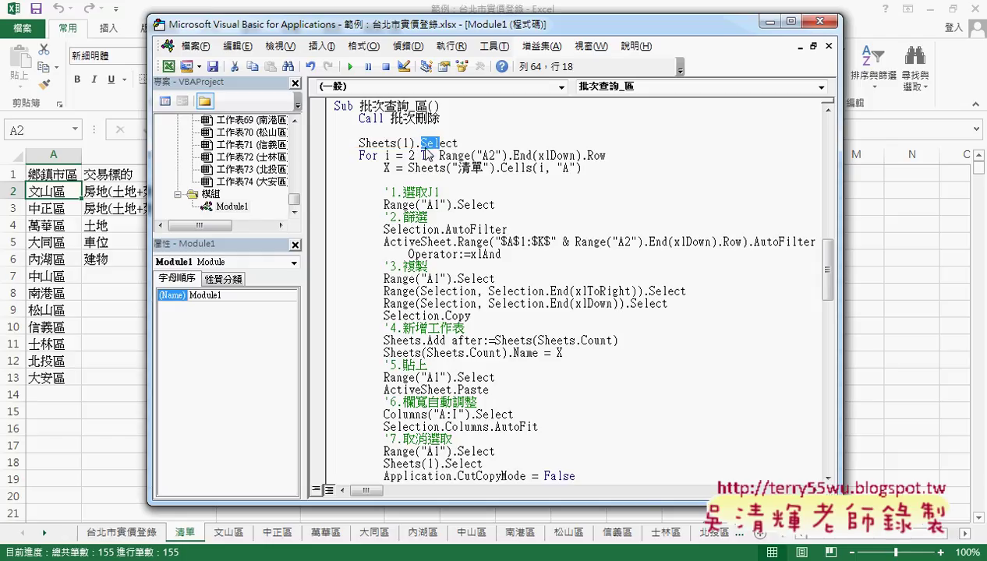
drag(358, 143, 424, 144)
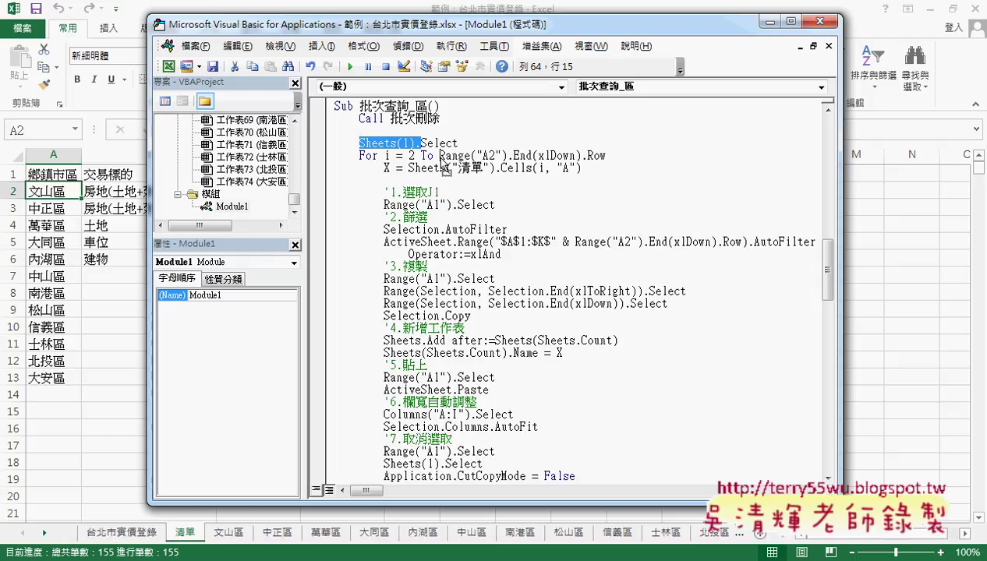
- Copy Sheets(1). before Range("A2") in the loop bound and change it to Sheets("清單")
drag(441, 160, 439, 156)
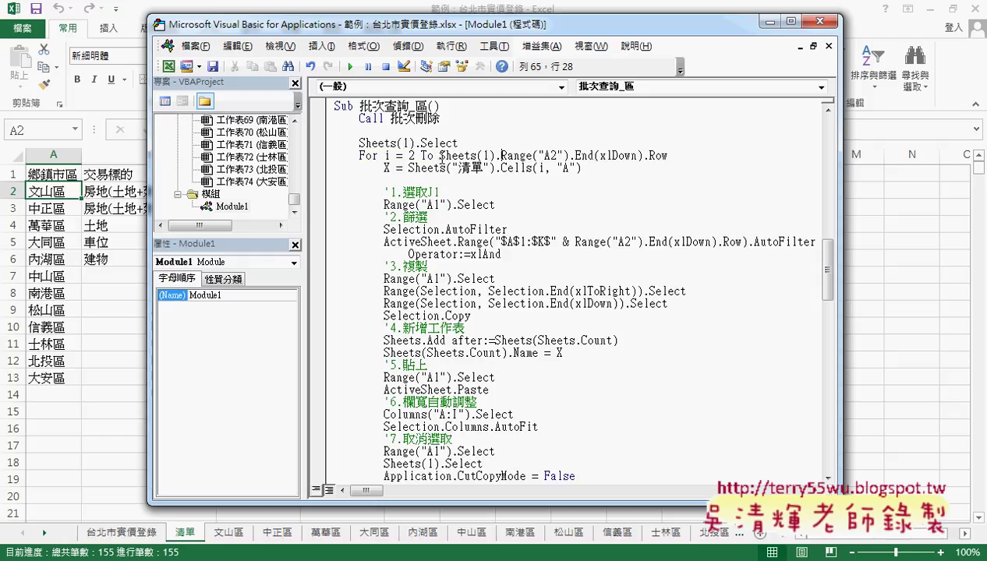
double_click(485, 156)
text("")
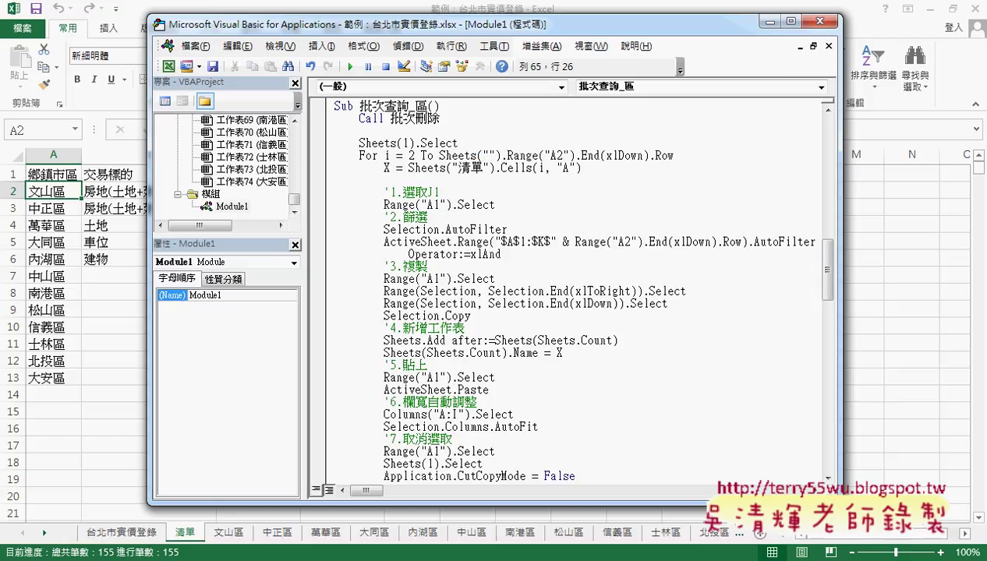
text(f)
text(清)
text(單)
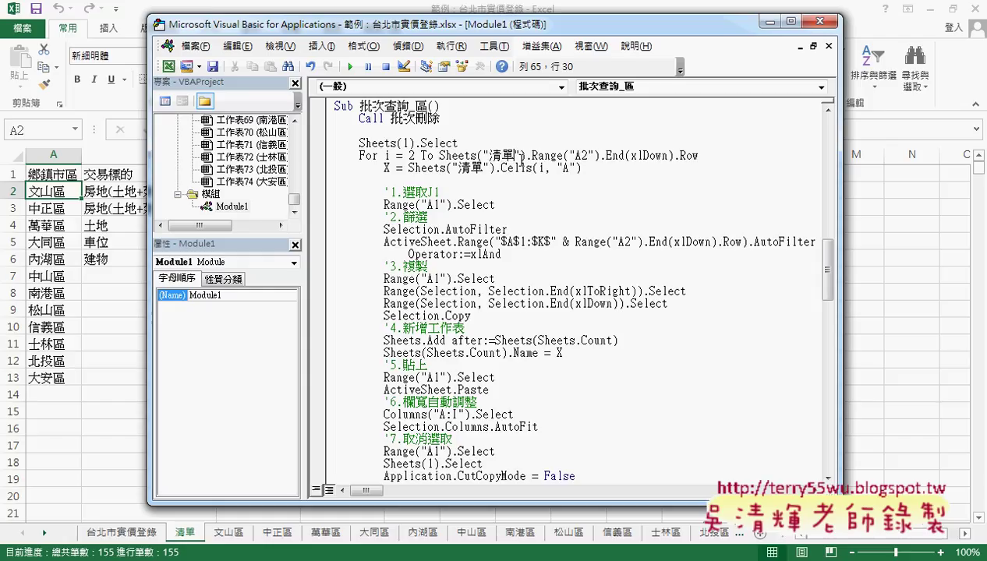
click(520, 188)
- Widen the code window and select the X = Sheets("清單").Cells(i, "A") expression
drag(842, 242, 935, 242)
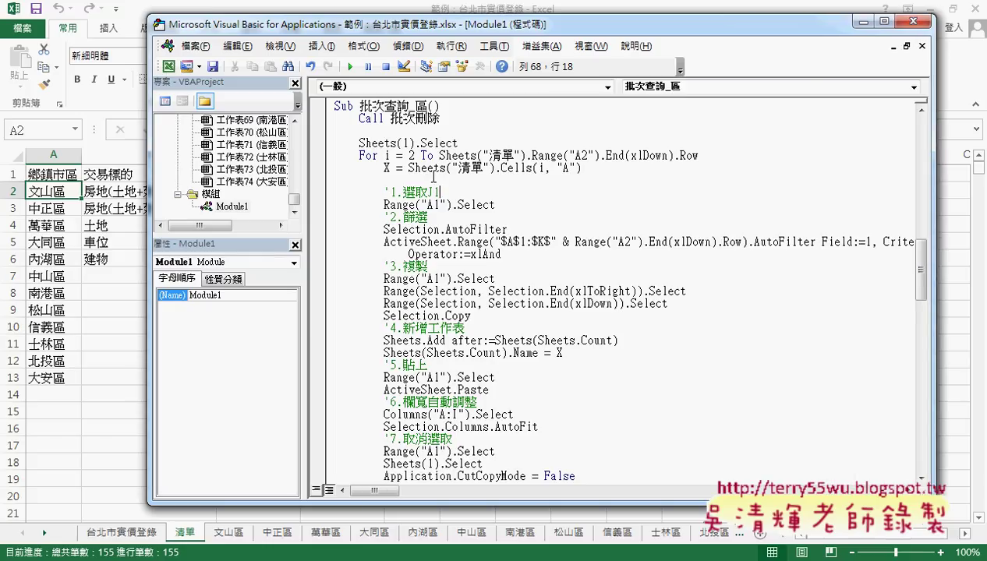
drag(407, 168, 383, 180)
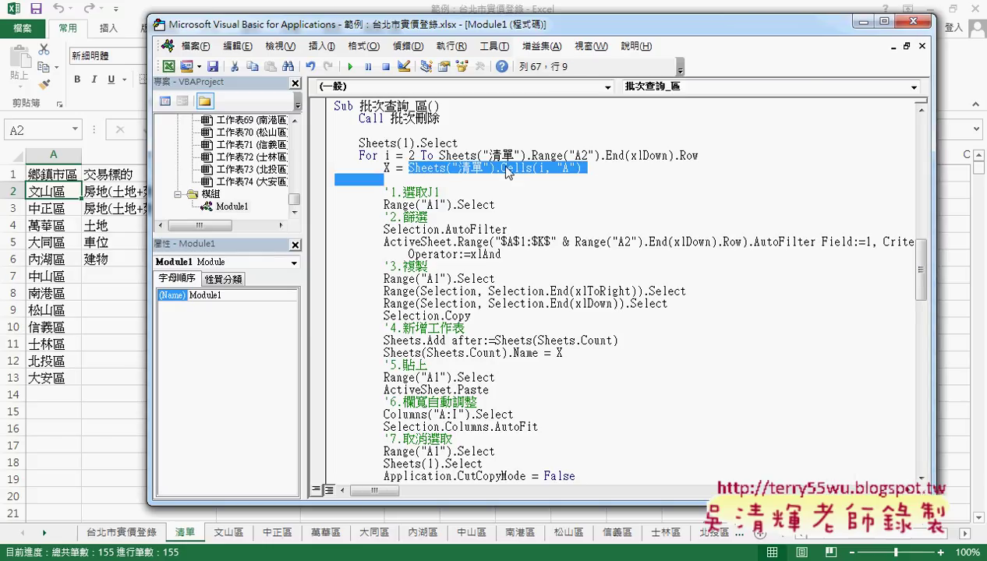
click(481, 170)
drag(581, 168, 408, 168)
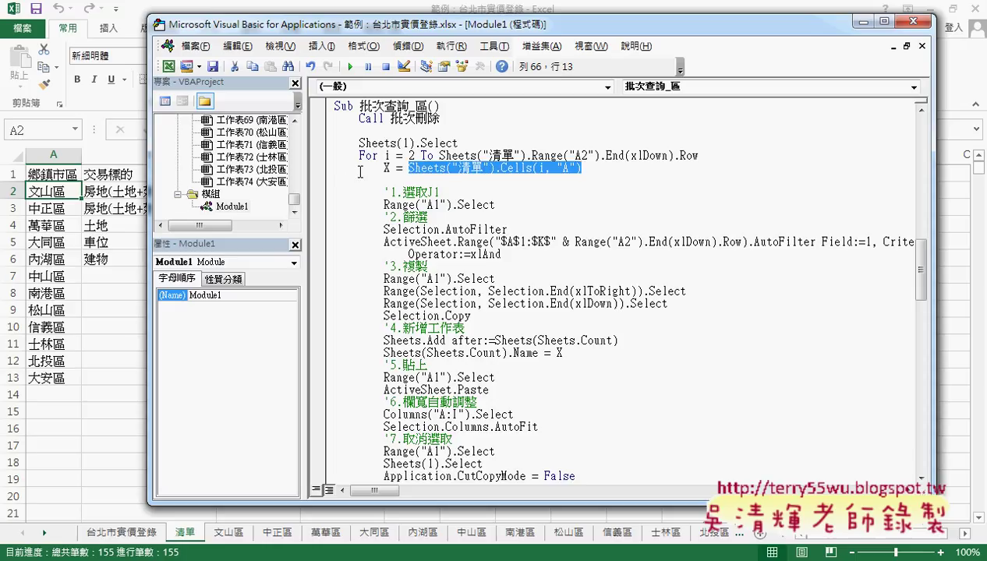
double_click(387, 167)
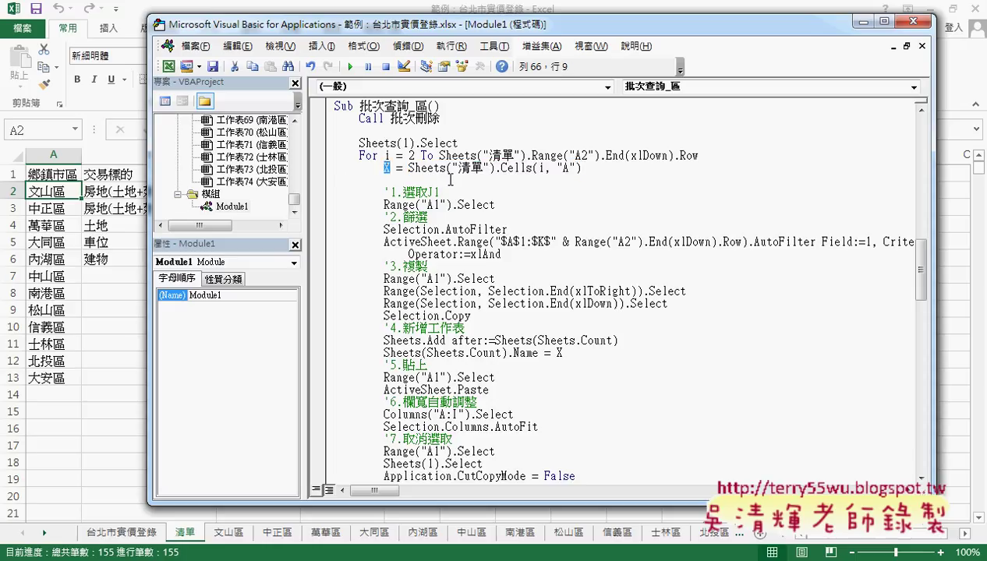
drag(408, 167, 590, 167)
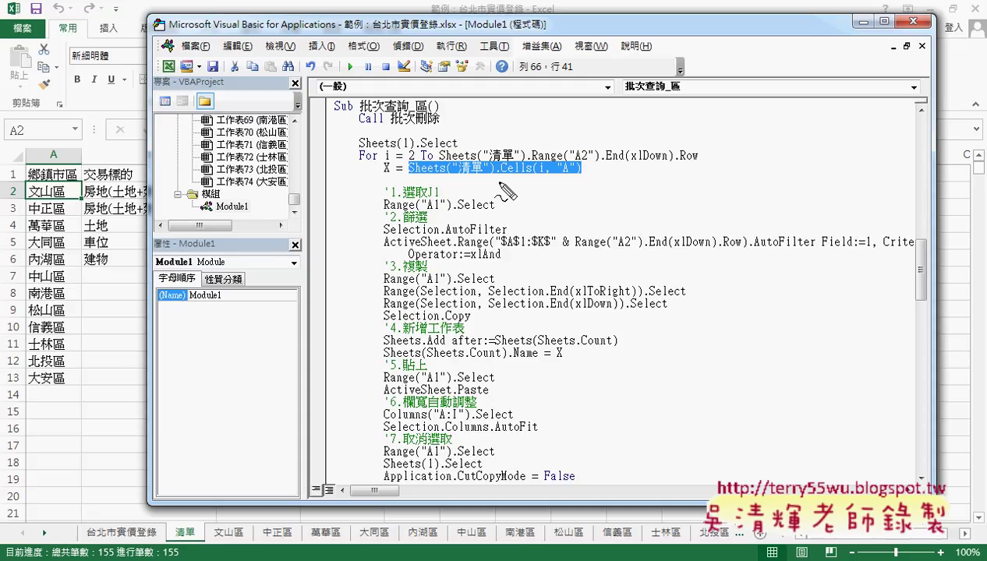
mouse_move(58, 201)
mouse_down()
mouse_move(398, 156)
mouse_move(387, 181)
mouse_up()
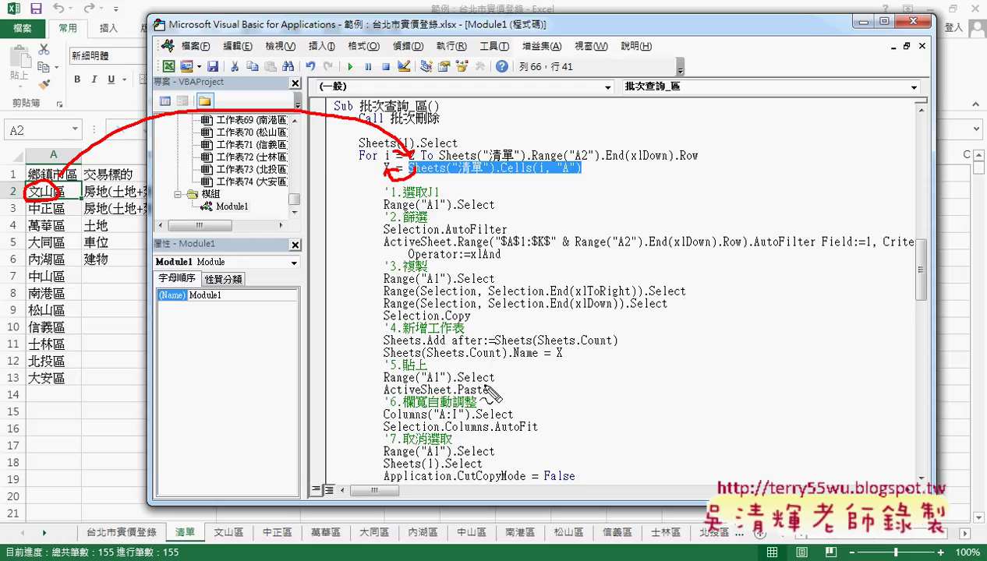
key(Escape)
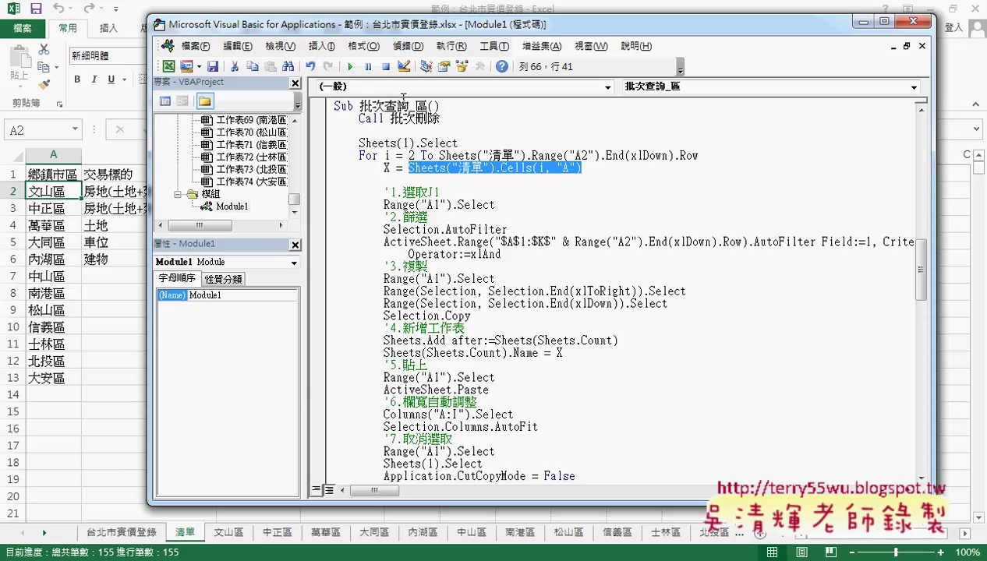
drag(304, 150, 240, 148)
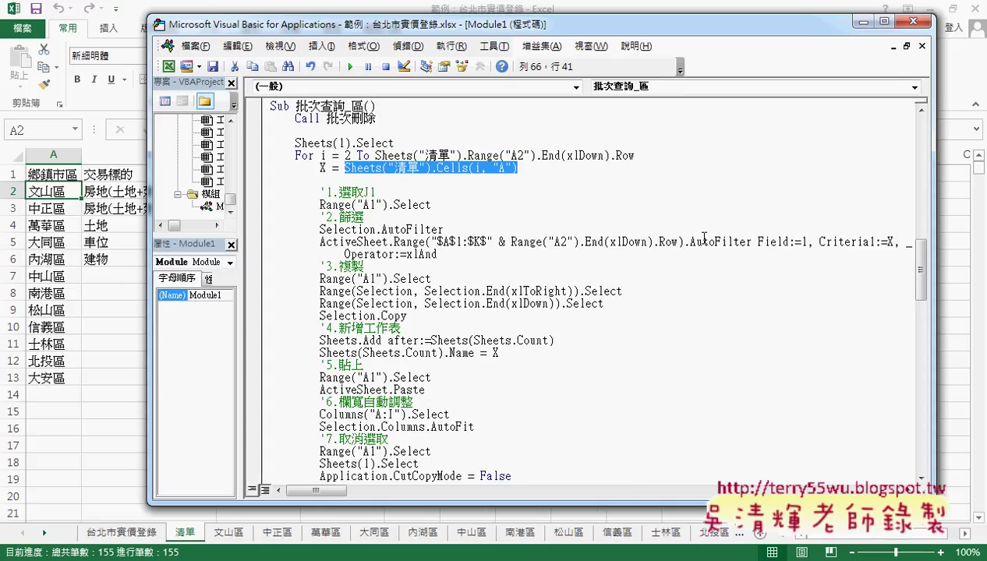
drag(669, 24, 579, 25)
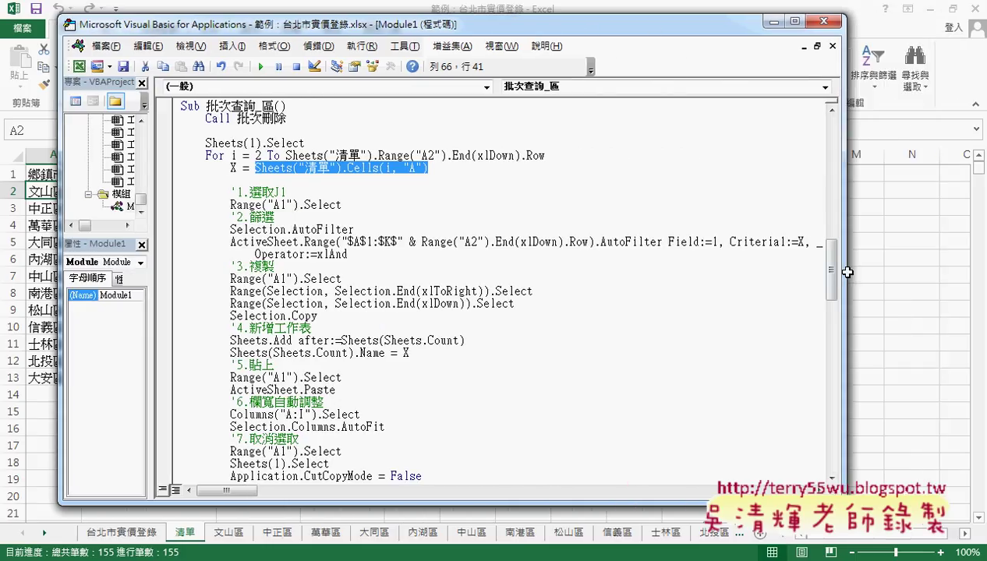
drag(847, 271, 943, 273)
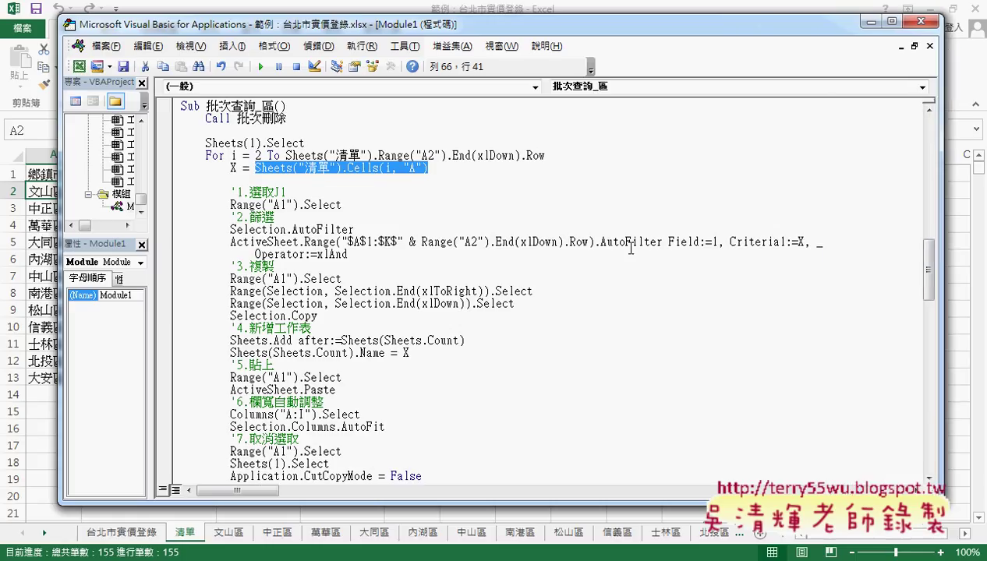
double_click(388, 243)
text(I)
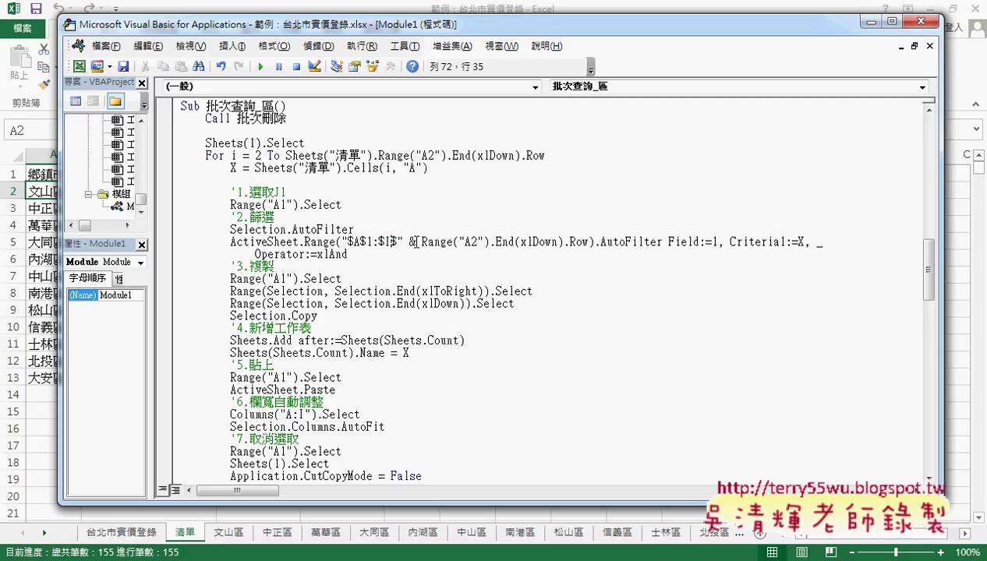
drag(413, 242, 588, 242)
click(643, 246)
drag(717, 243, 669, 243)
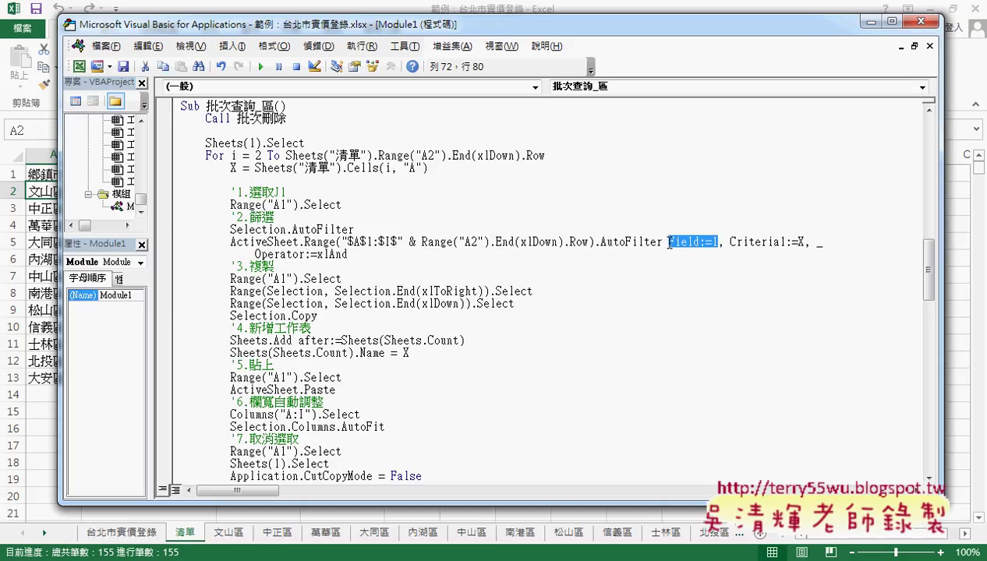
click(122, 534)
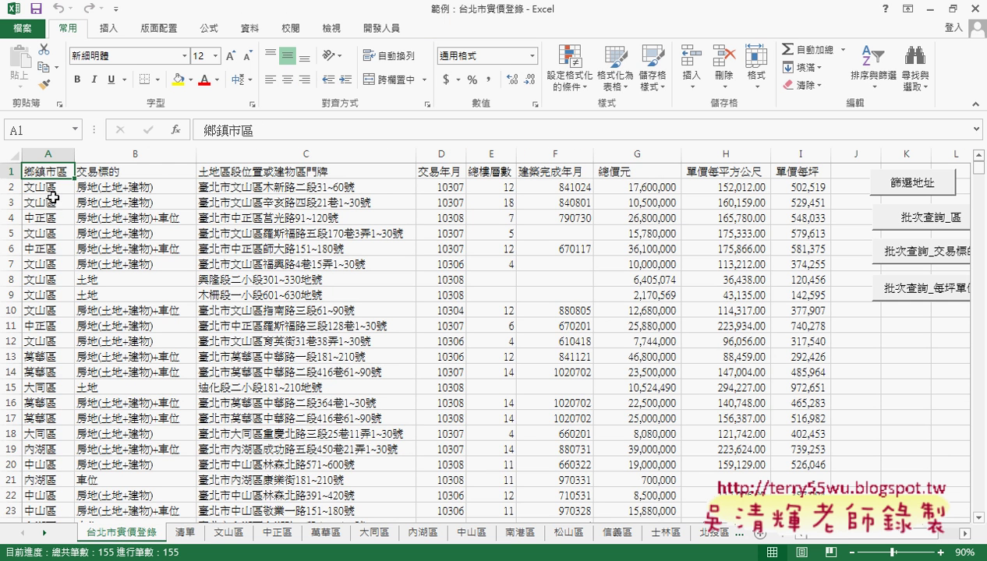
click(266, 560)
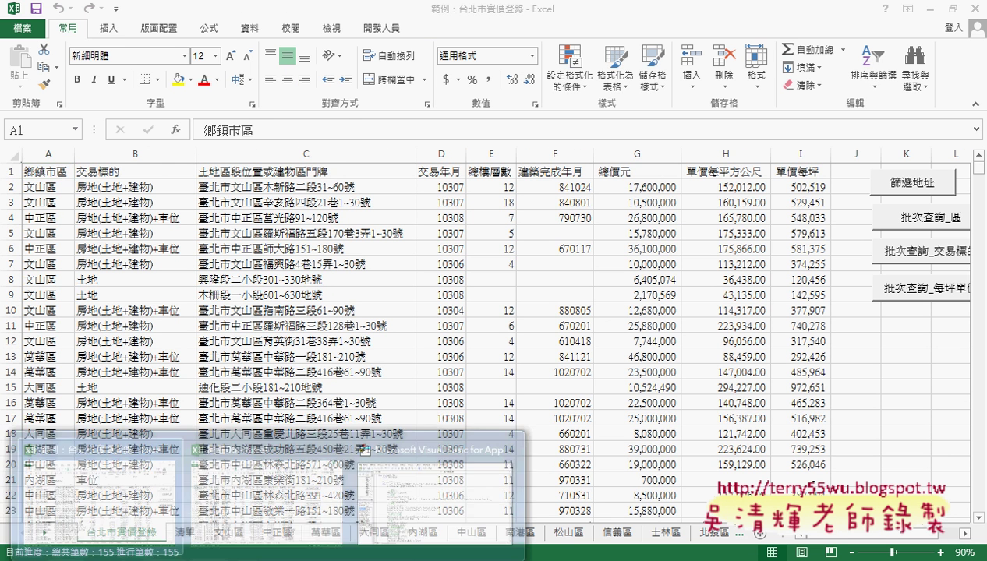
click(450, 467)
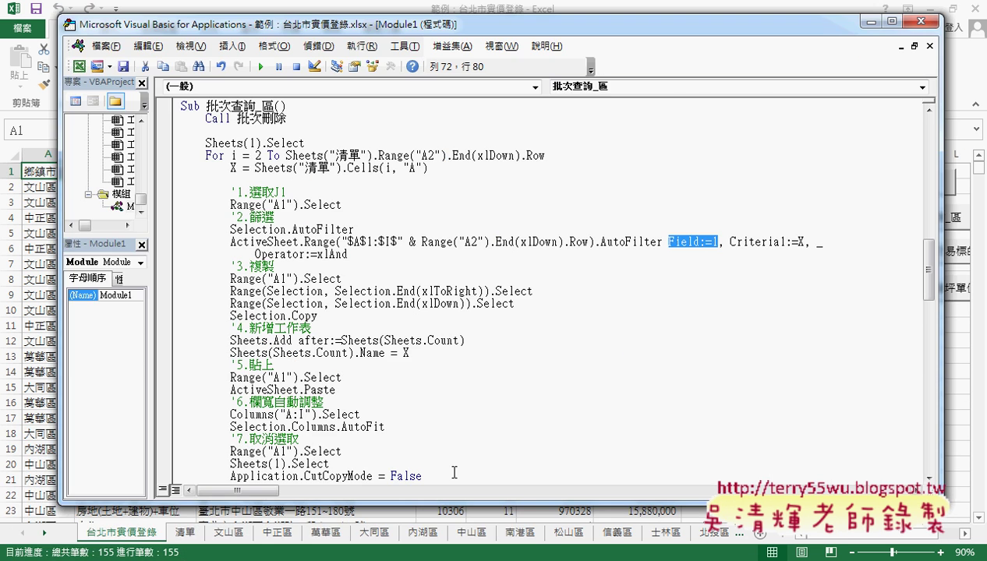
double_click(714, 241)
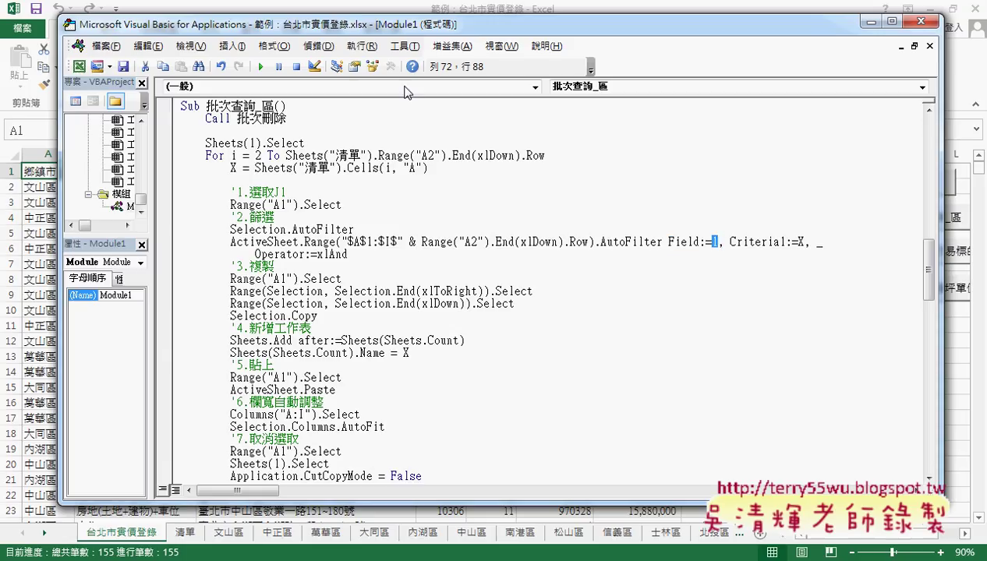
drag(216, 30, 299, 30)
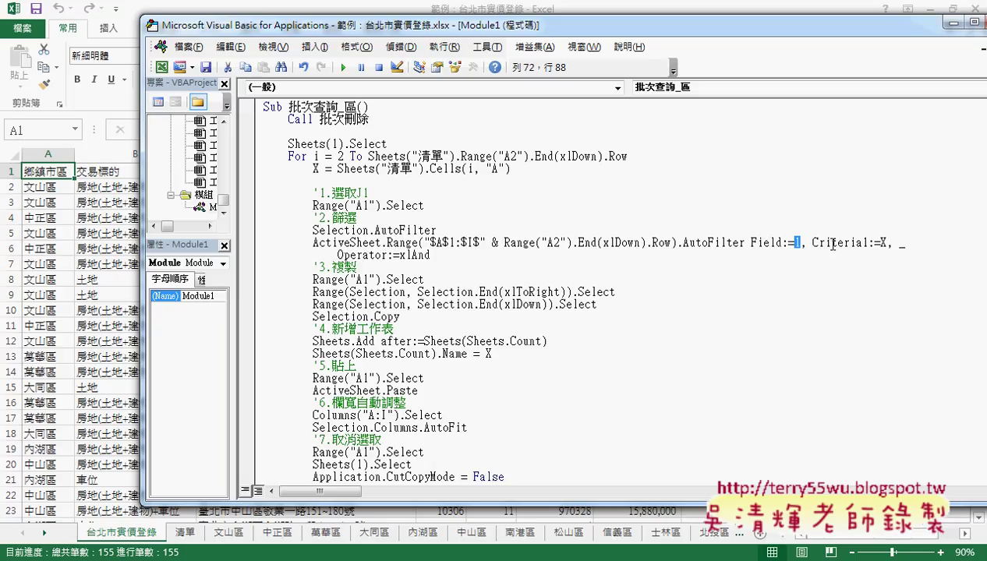
click(884, 243)
drag(885, 243, 876, 242)
- Delete the trailing Operator:=xlAnd argument from the AutoFilter line
click(903, 243)
drag(887, 243, 440, 254)
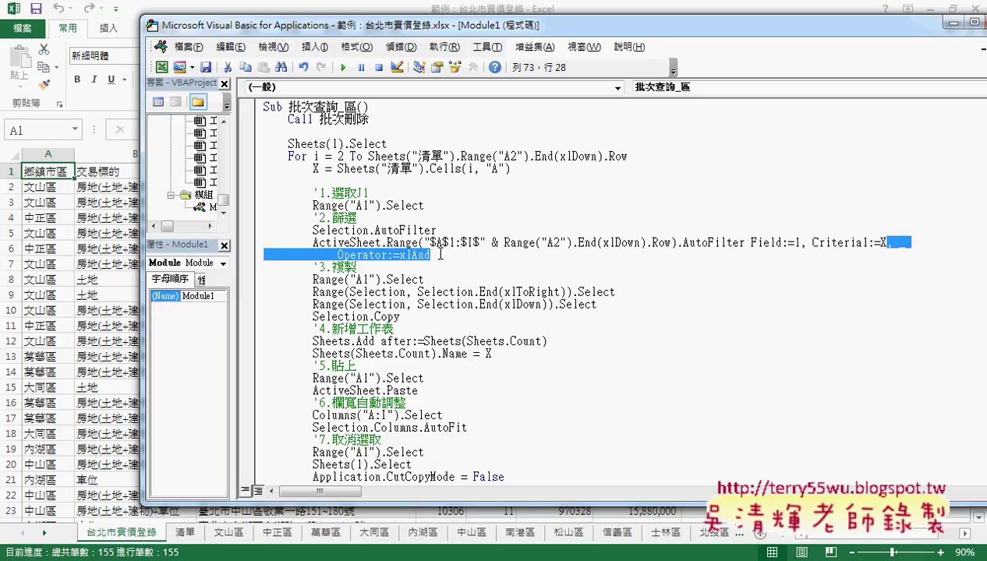
key(Delete)
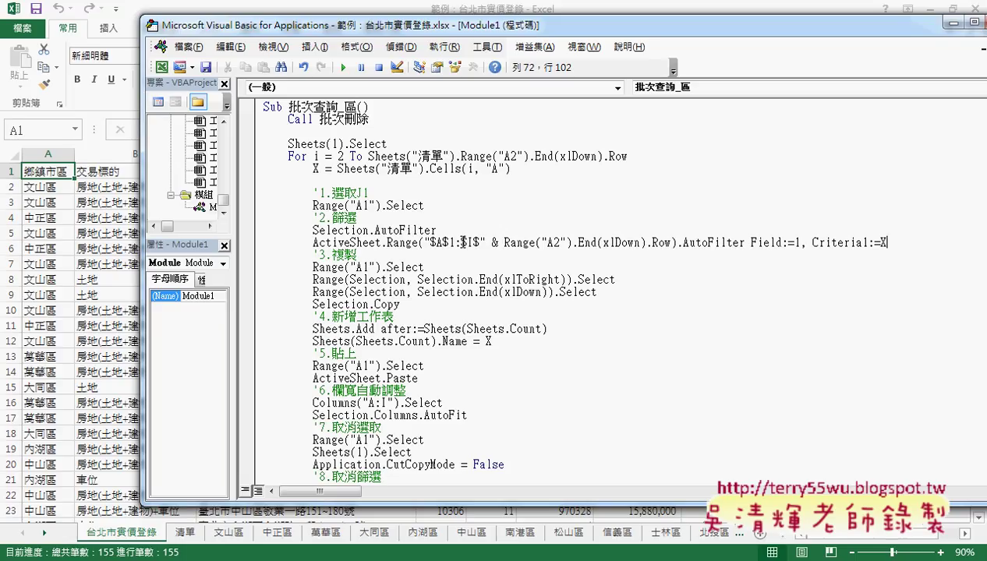
- Review the remaining code: the copy-step lines, Selection.Columns.AutoFit, and the closing Next
click(393, 279)
scroll(464, 292, down, 2)
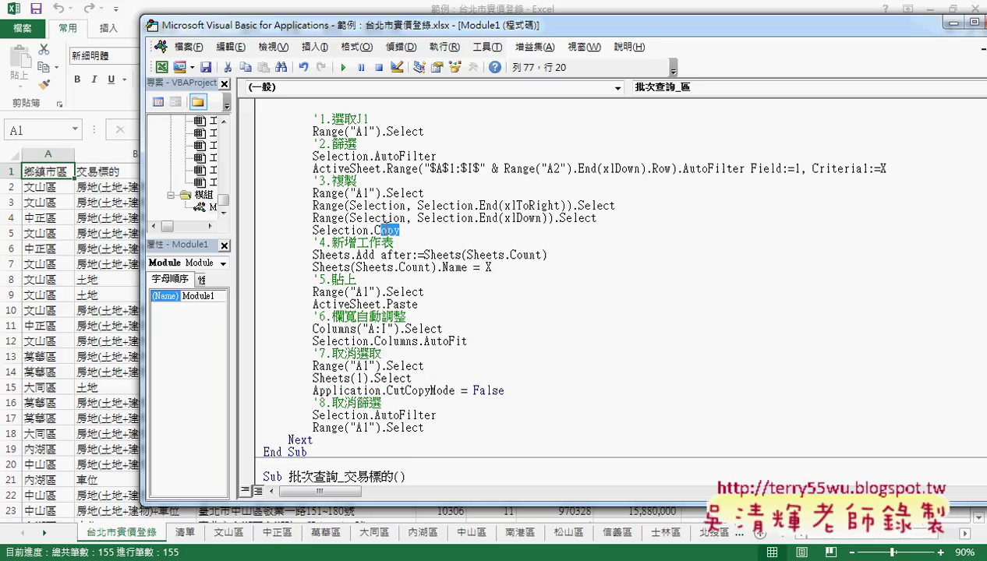
drag(435, 227, 258, 193)
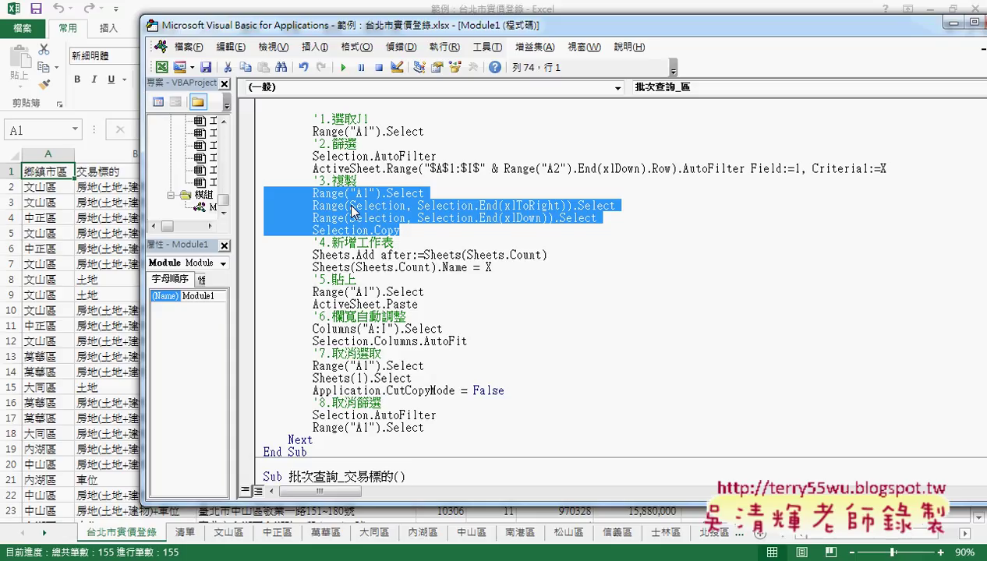
click(506, 255)
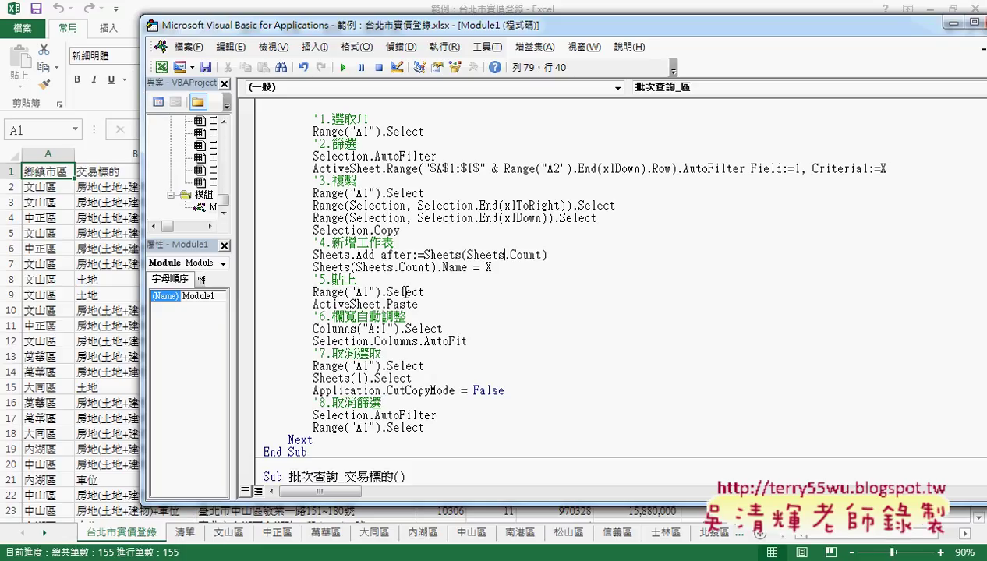
drag(468, 341, 313, 342)
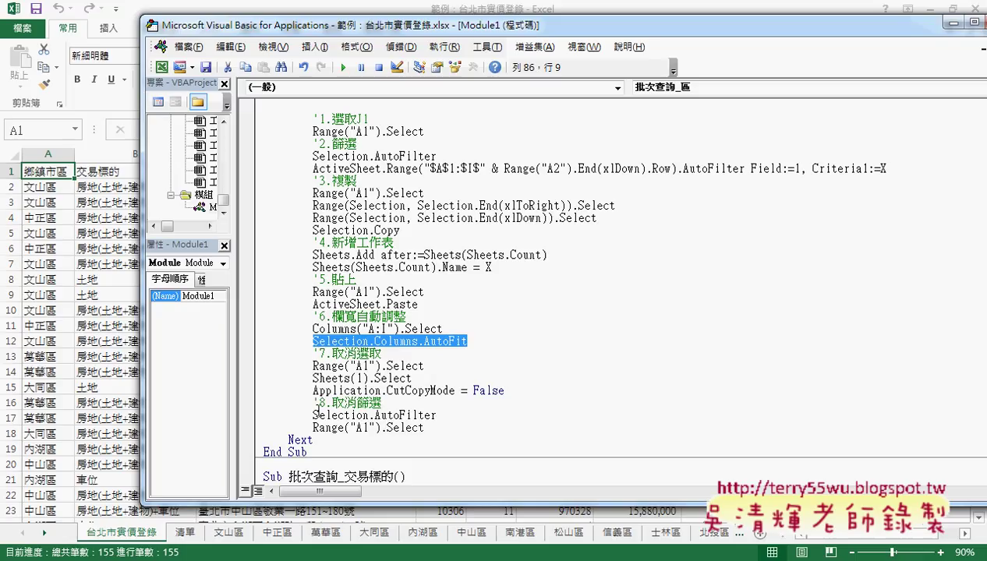
drag(313, 440, 265, 439)
scroll(279, 421, up, 2)
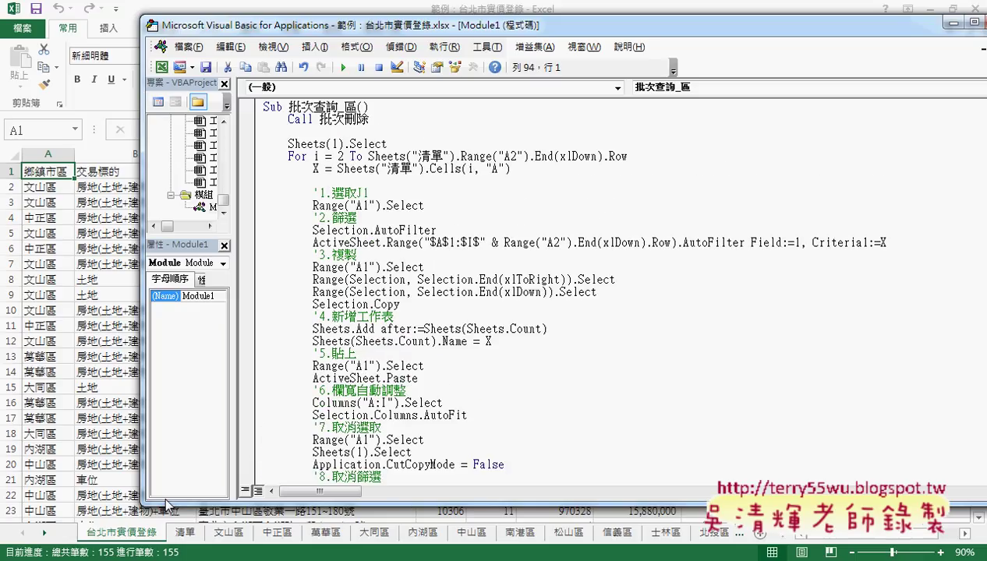
- Check the 清單 list, then group the district sheets from 文山區 through 大安區
click(186, 533)
click(66, 209)
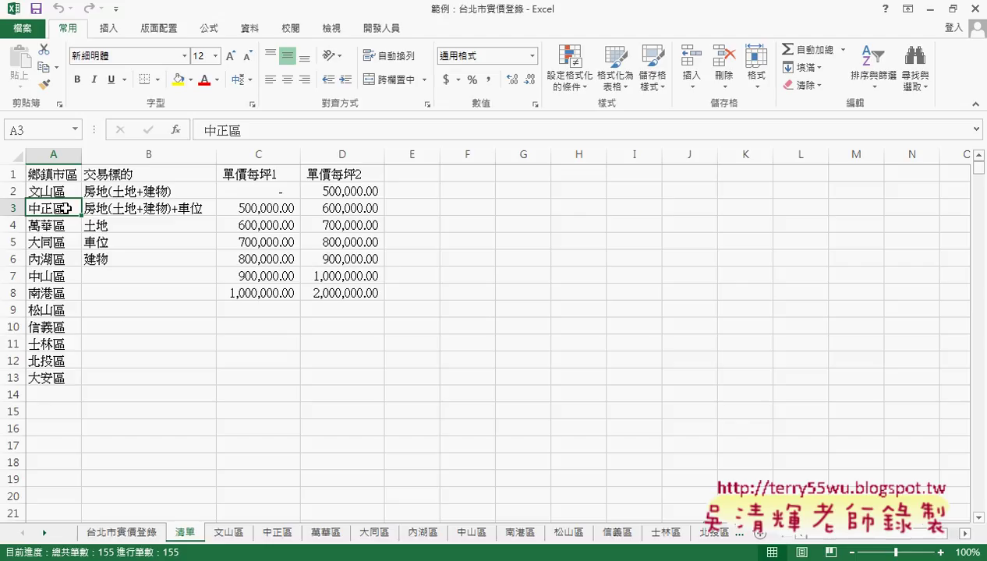
click(233, 534)
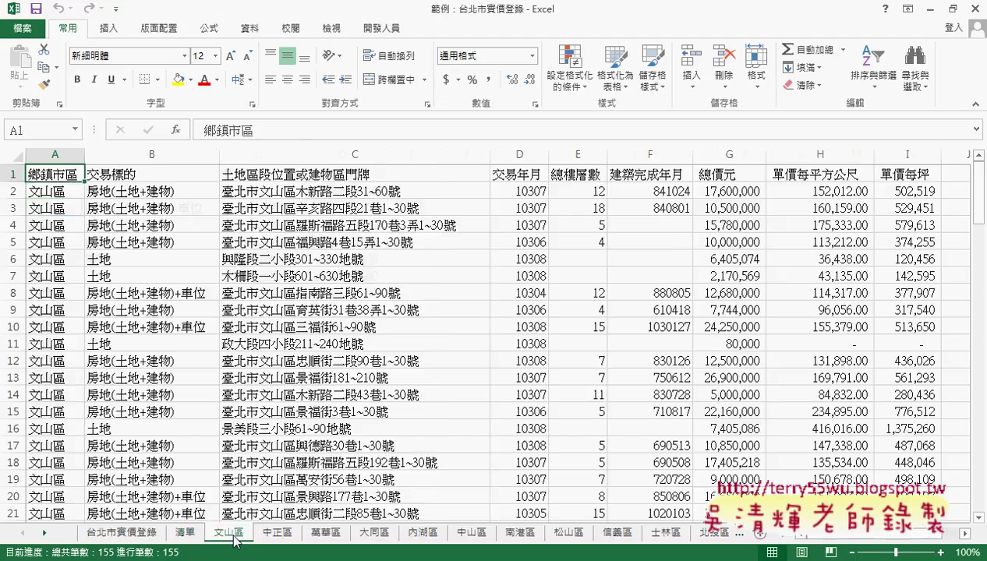
shift+click(714, 538)
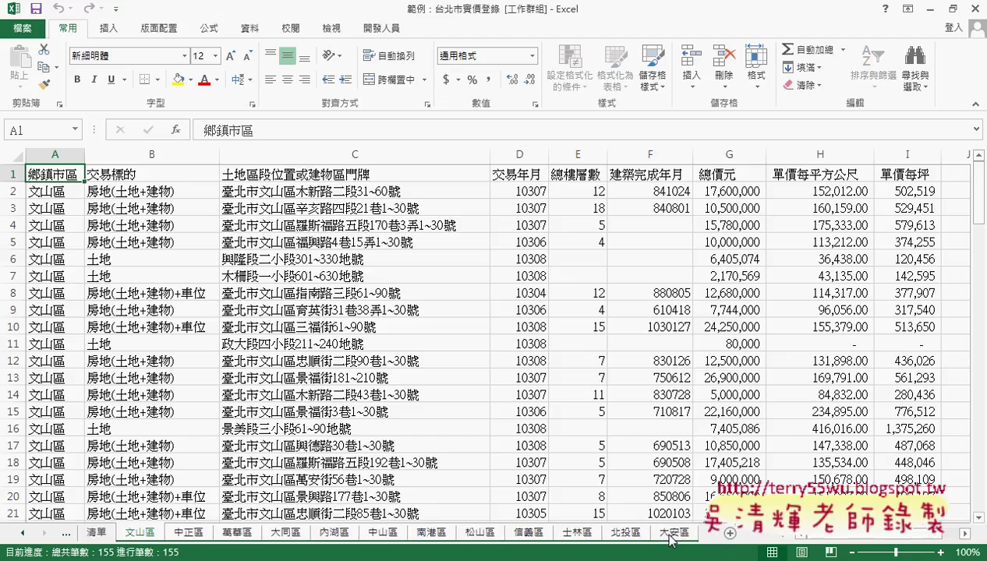
- Delete the grouped district sheets, confirm, and return to the macro code
right_click(670, 533)
click(705, 359)
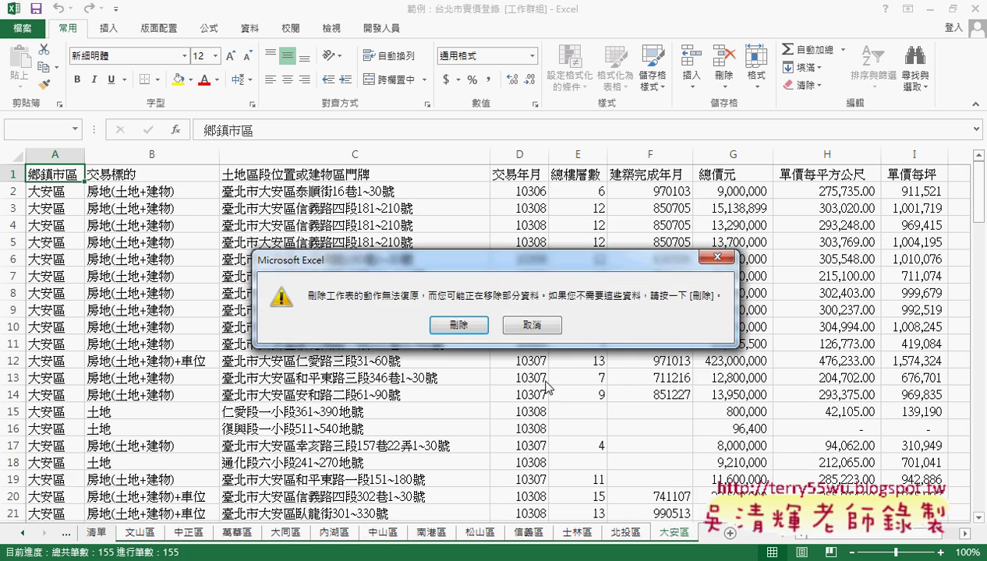
click(459, 325)
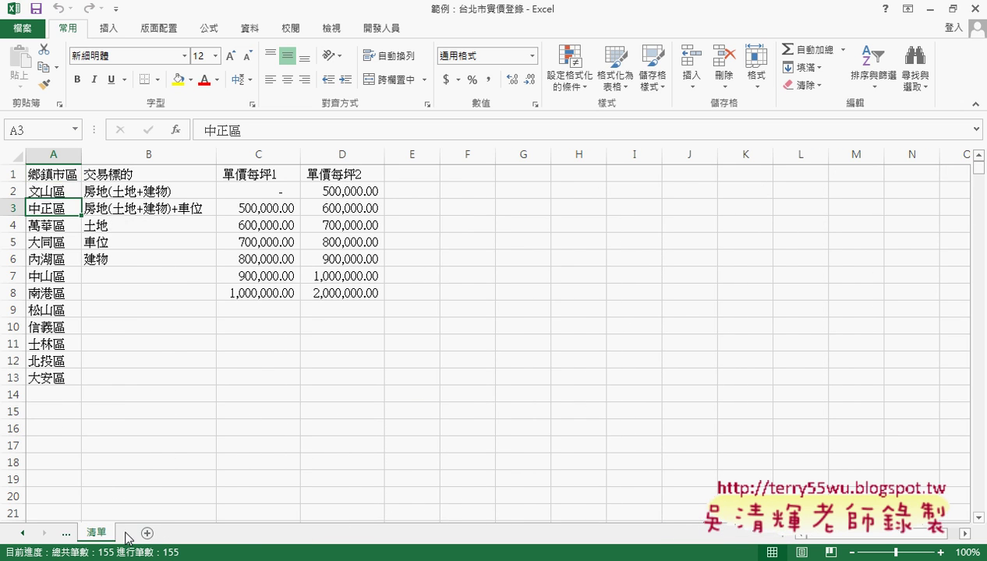
click(67, 533)
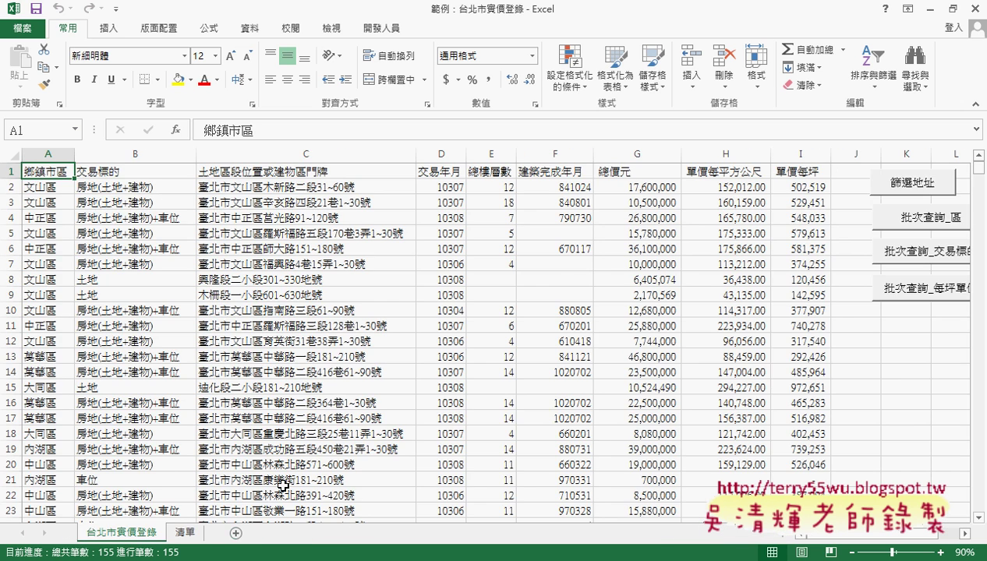
click(398, 479)
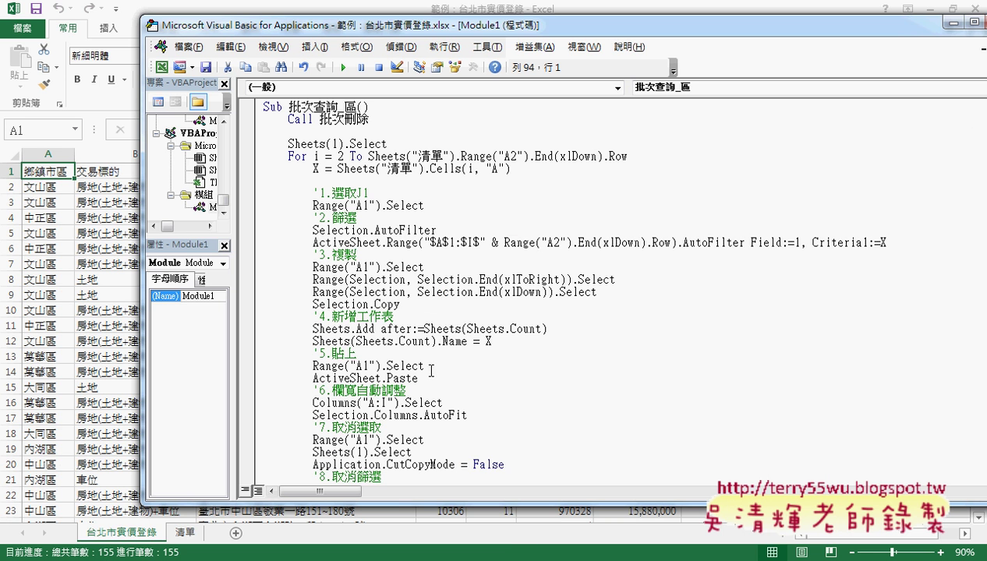
- Paste a copy of the 批次刪除 macro on a new line below its End Sub
scroll(385, 195, up, 2)
scroll(327, 171, up, 2)
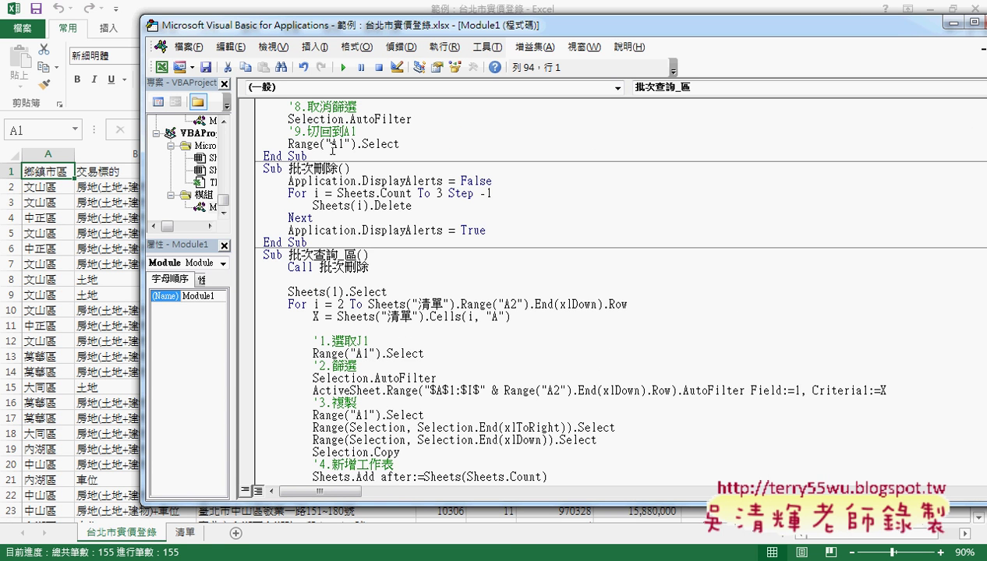
drag(321, 244, 251, 169)
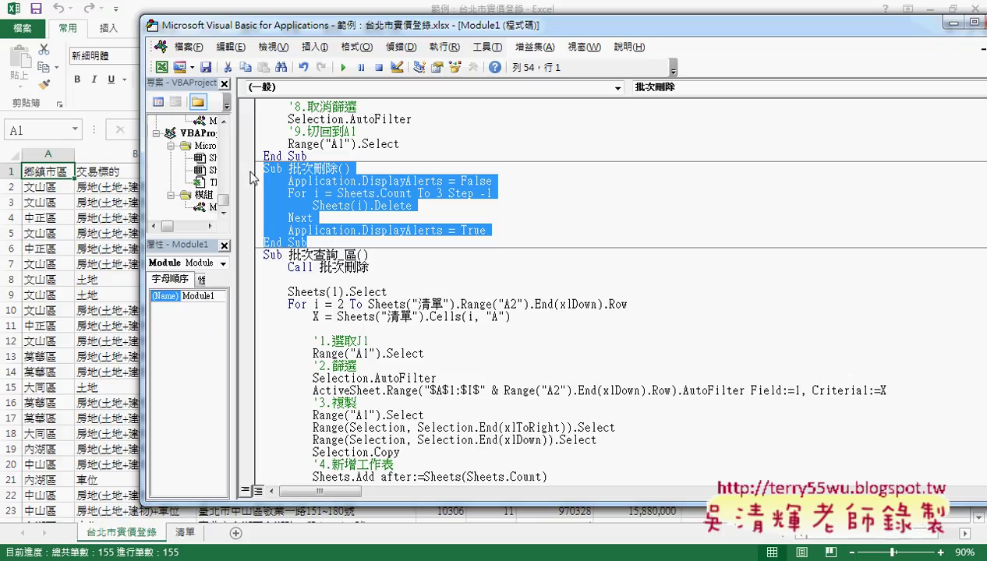
click(336, 242)
key(Return)
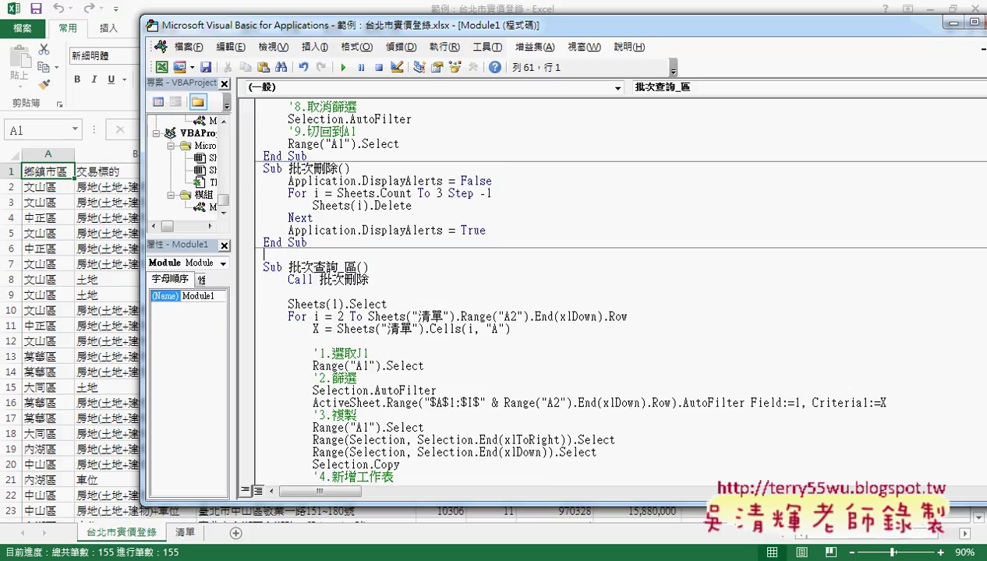
text(Sub 批次刪除()     Application.DisplayAlerts = False     For i = Sheets.Count To 3 Step -1         Sheets(i).Delete     Next     Application.DisplayAlerts = True End Sub)
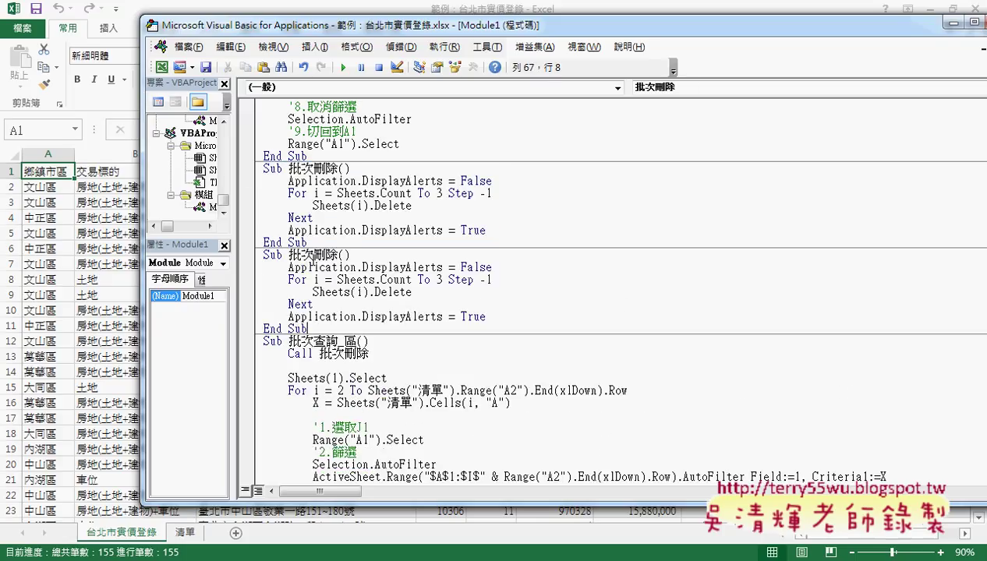
- Rename the copied macro's header from 批次刪除 to 批次新增
drag(312, 254, 339, 255)
text(v)
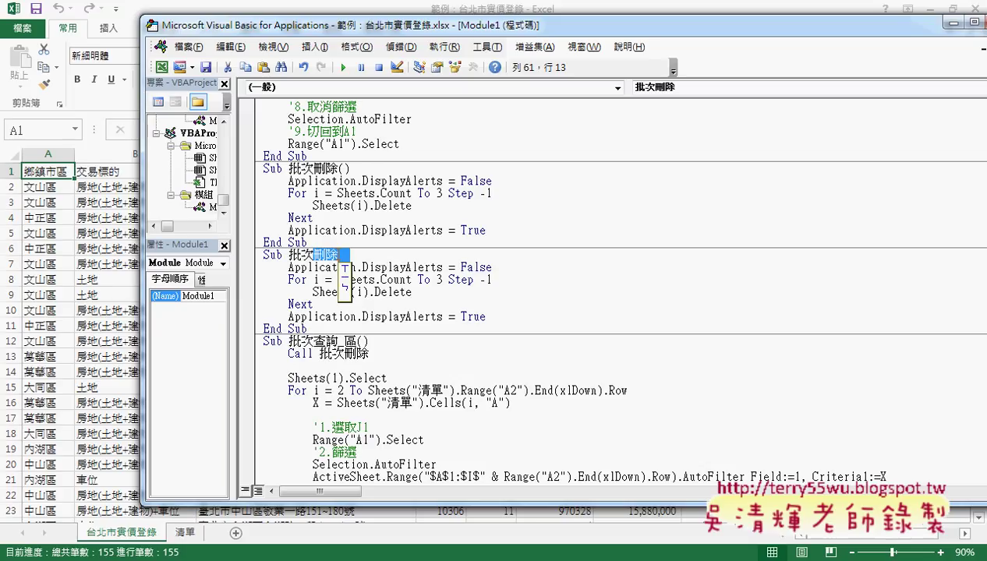
key(space)
text(y/)
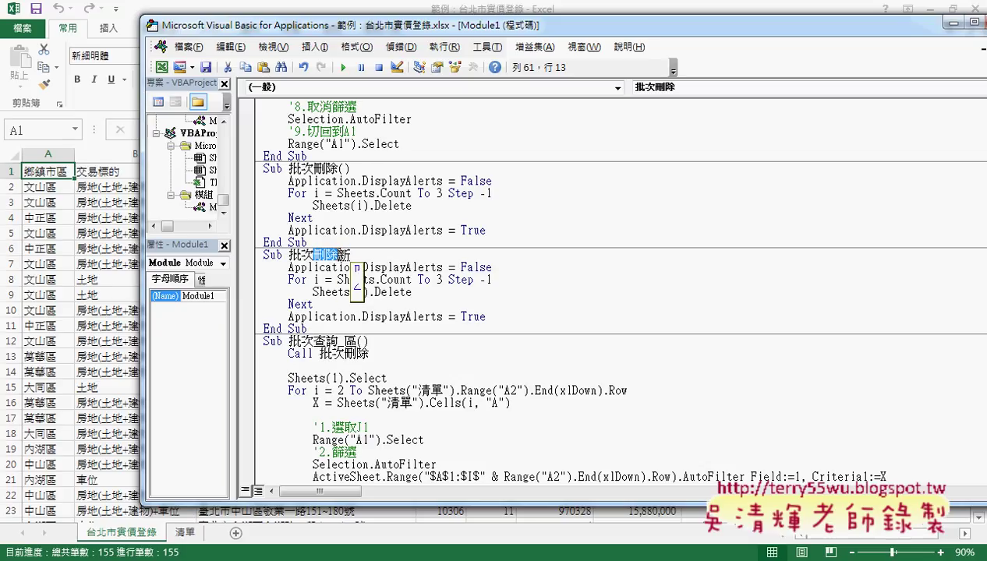
key(space)
key(Return)
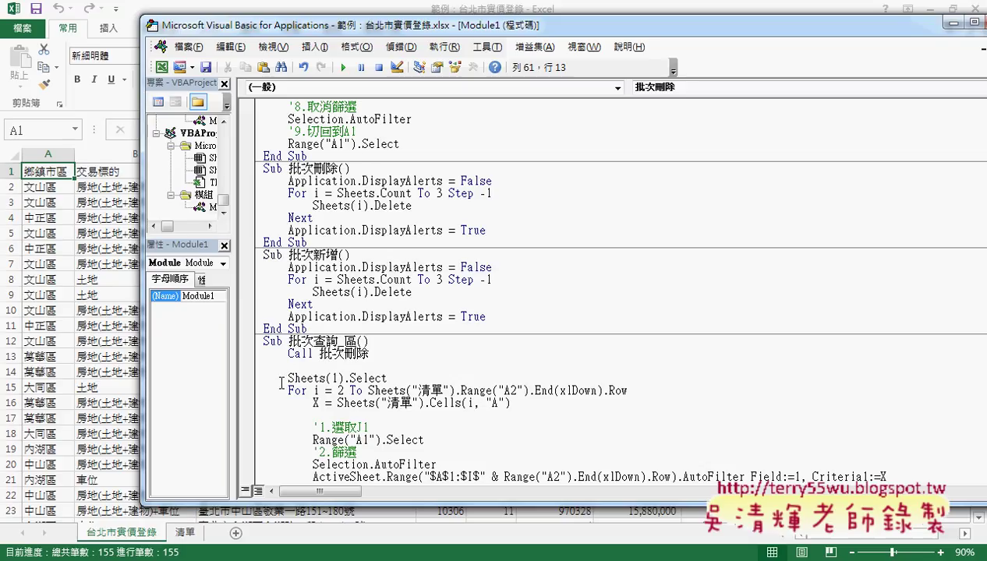
- Replace 批次新增's old body with the Sheets(1).Select, For and X lines, indented
drag(282, 380, 526, 406)
key(ctrl+c)
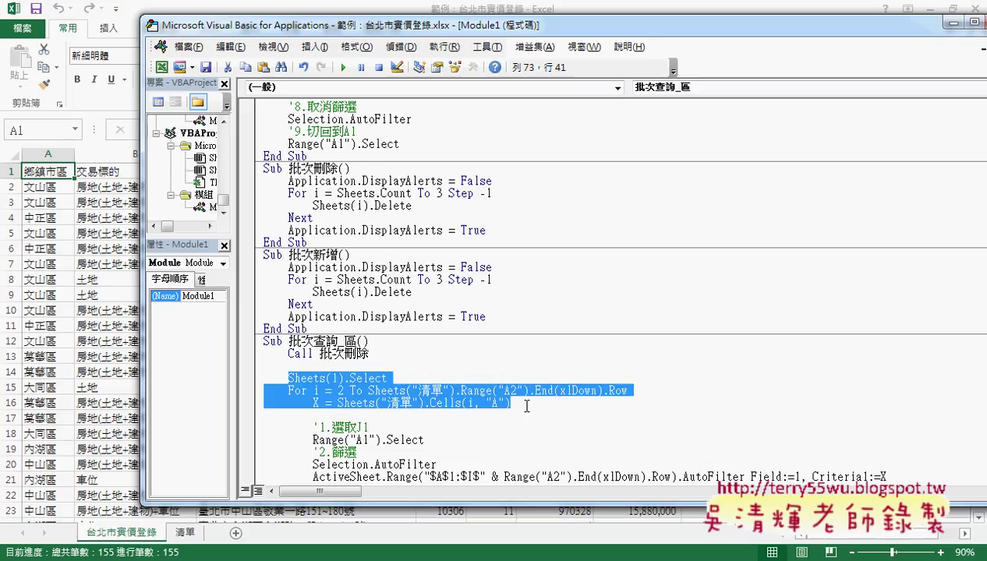
drag(485, 317, 265, 267)
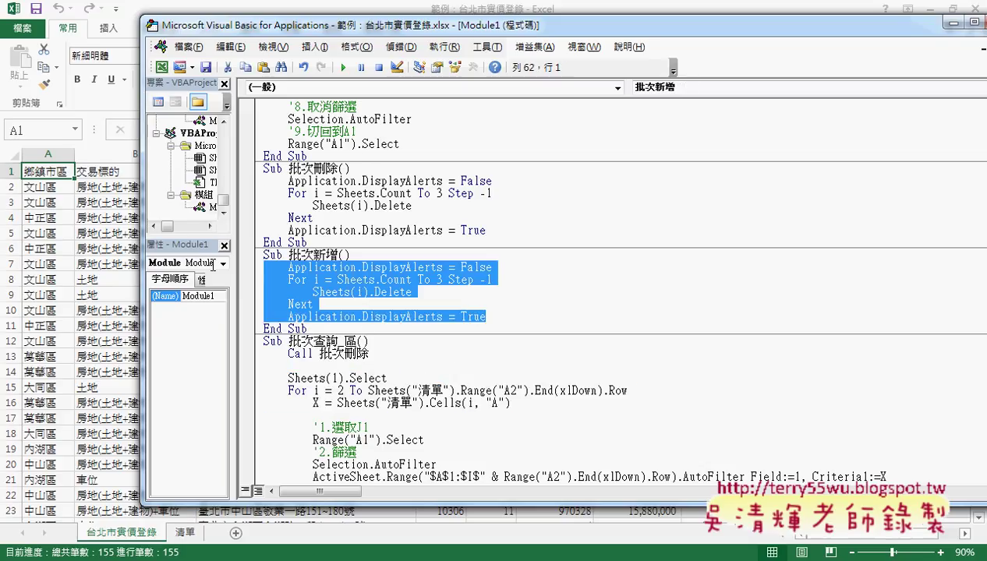
key(ctrl+v)
click(268, 267)
key(Tab)
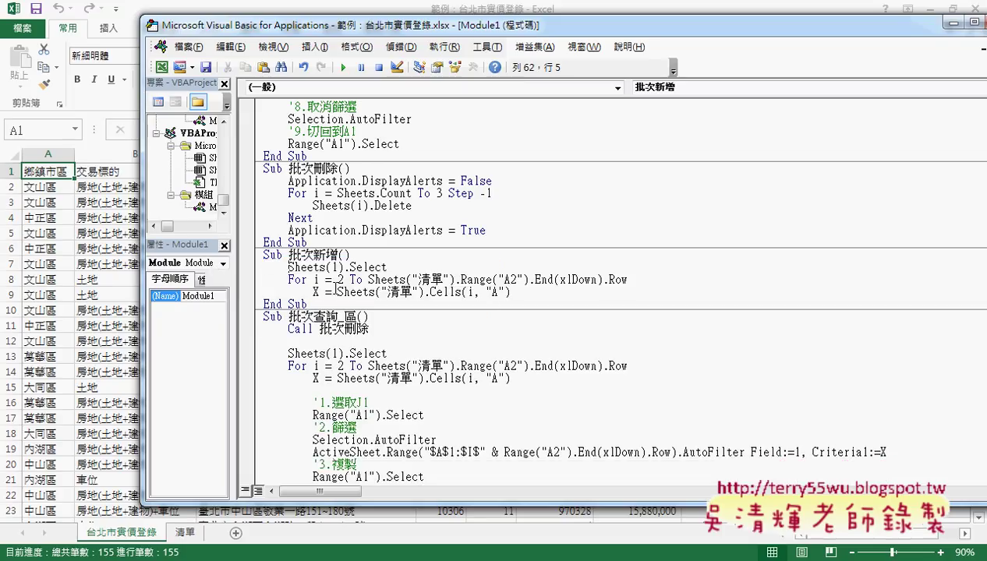
- Close the loop with a Next line after the X assignment
click(545, 292)
key(Return)
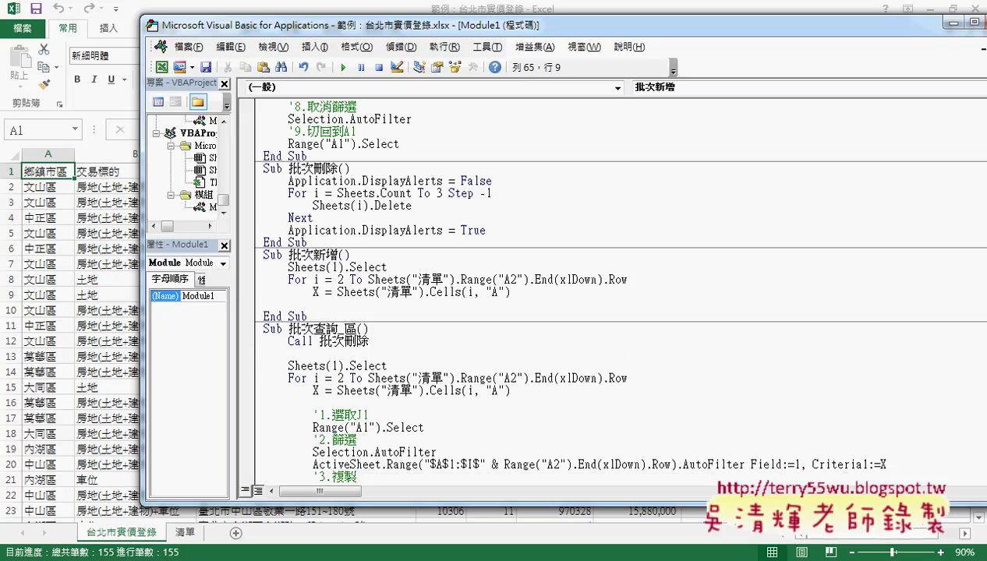
key(ctrl+j)
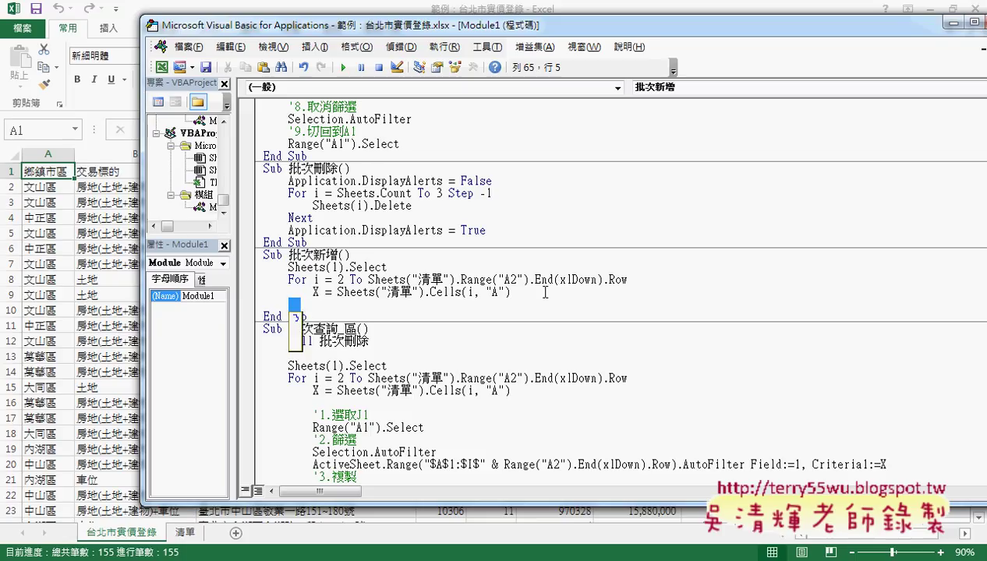
key(Escape)
text(ne)
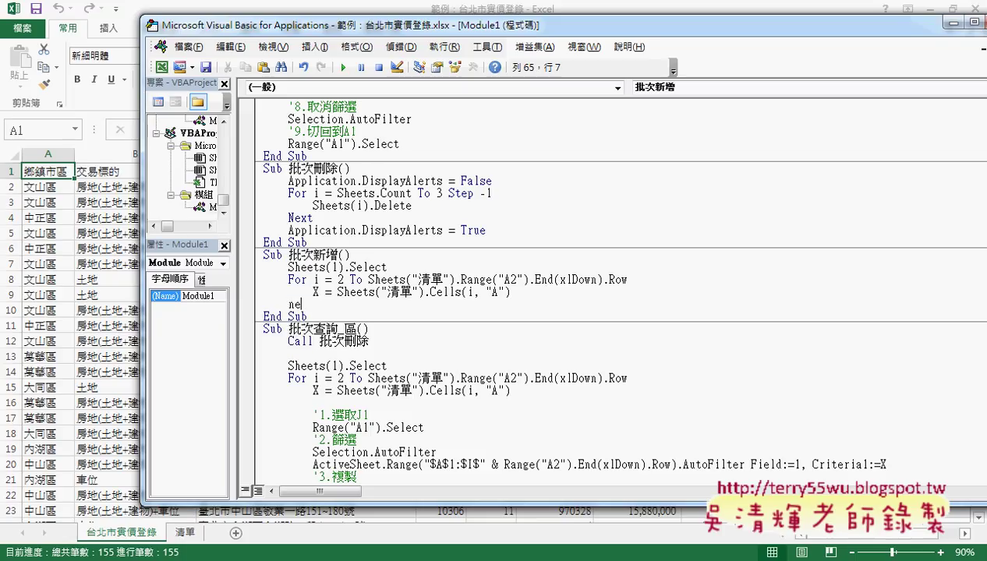
text(xt)
click(559, 378)
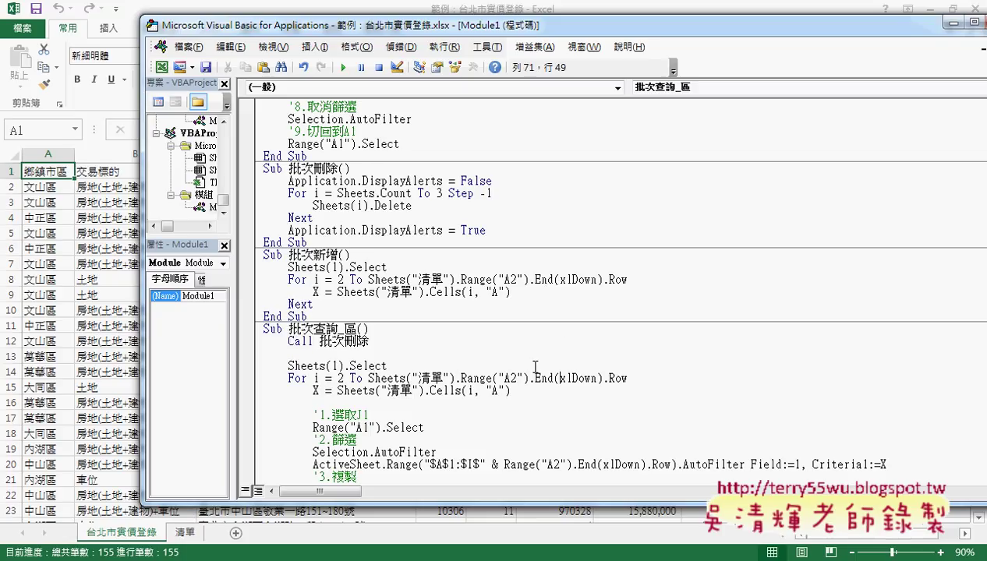
- Open a blank line inside the loop and select the '4.新增工作表 lines in 批次查詢_區
click(310, 269)
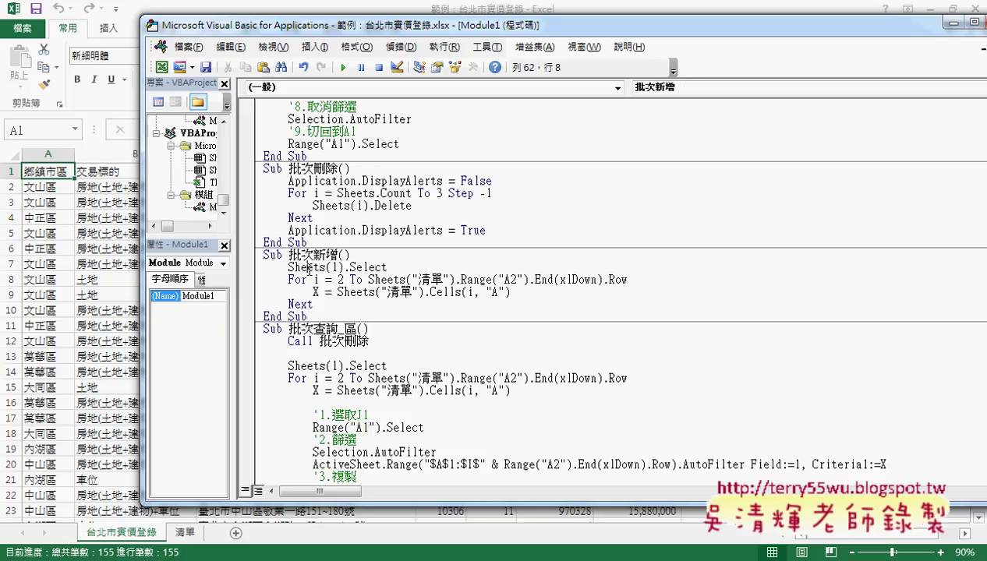
click(387, 279)
click(540, 293)
key(Return)
scroll(888, 408, down, 3)
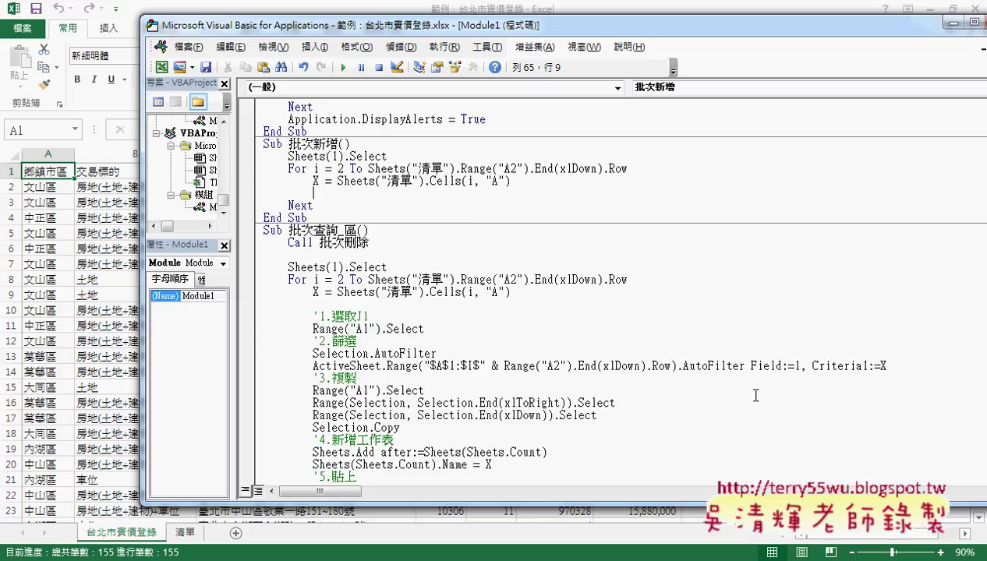
scroll(681, 383, down, 1)
scroll(441, 392, down, 2)
drag(502, 354, 218, 329)
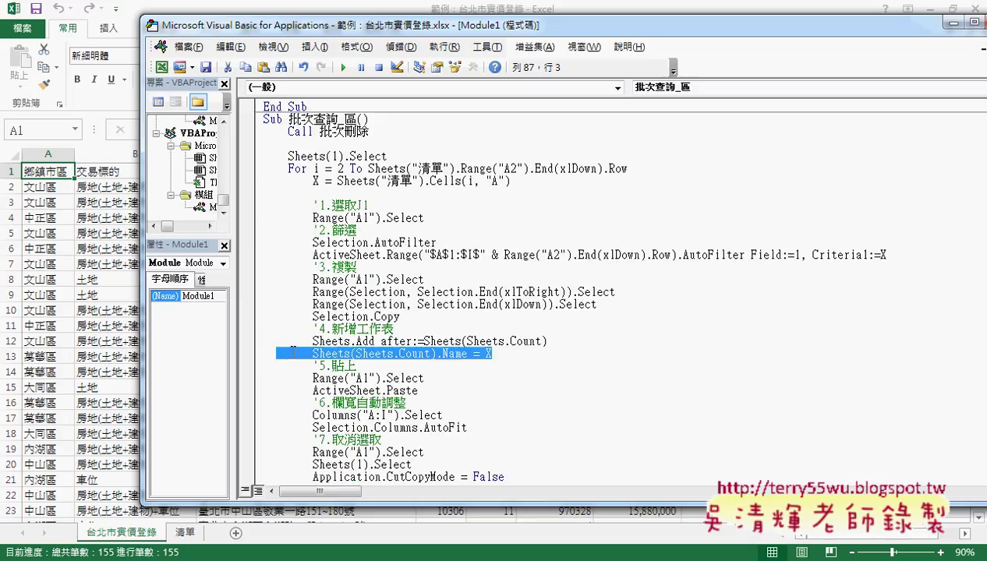
- Paste the '4.新增工作表 and Sheets.Add / Name = X lines into 批次新增's loop
scroll(328, 345, up, 2)
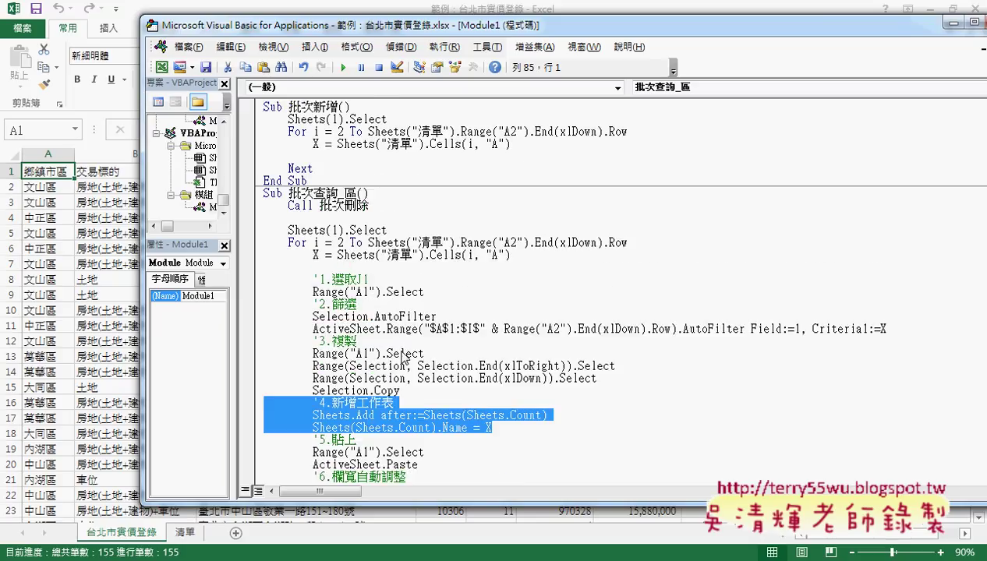
scroll(332, 273, up, 2)
click(316, 230)
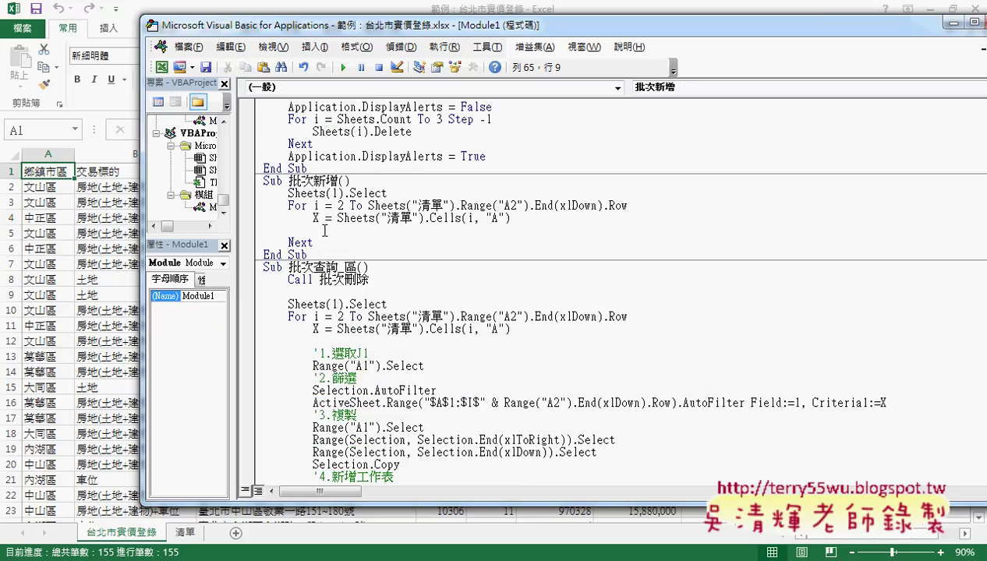
key(shift+Home)
text('4.新增工作表         Sheets.Add after:=Sheets(Sheets.Count)         Sheets(Sheets.Count).Name = X)
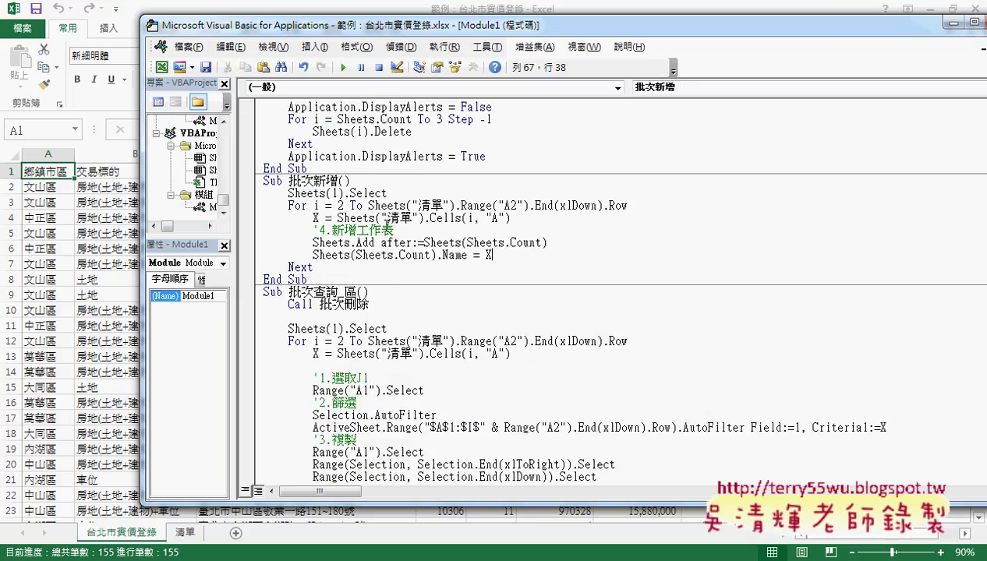
- Highlight the Sheets.Add after:=Sheets(Sheets.Count) line and the X used as the sheet name
click(384, 221)
click(542, 244)
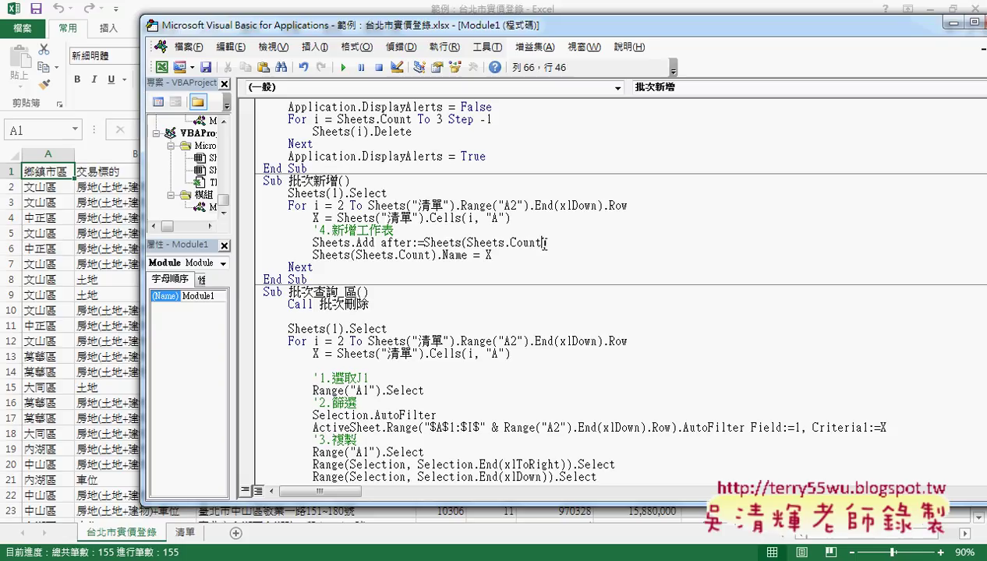
double_click(487, 254)
click(385, 243)
- Run 批次新增 and check the new 文山區 and 大安區 sheets, then return to 台北市實價登錄
click(343, 68)
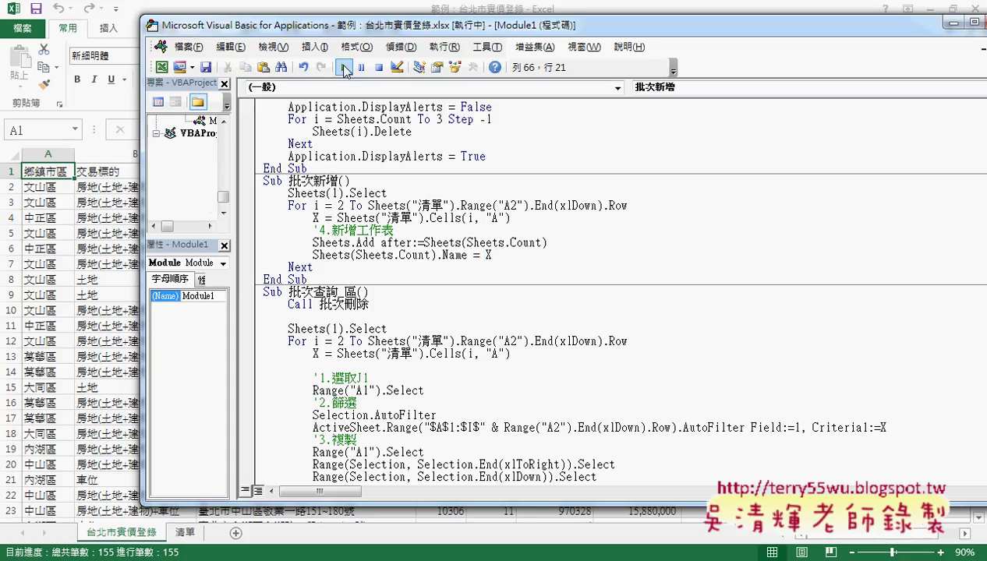
click(953, 24)
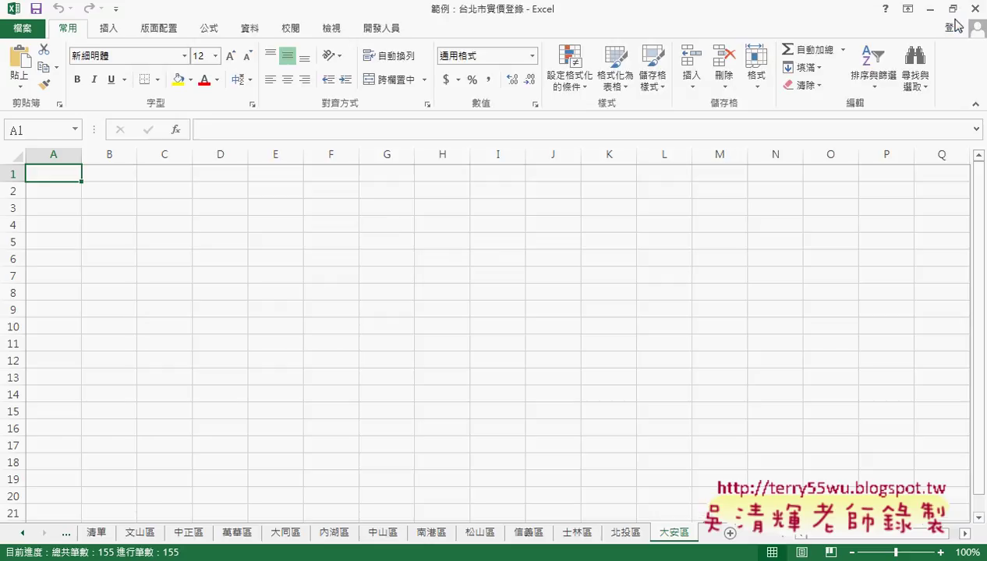
click(140, 533)
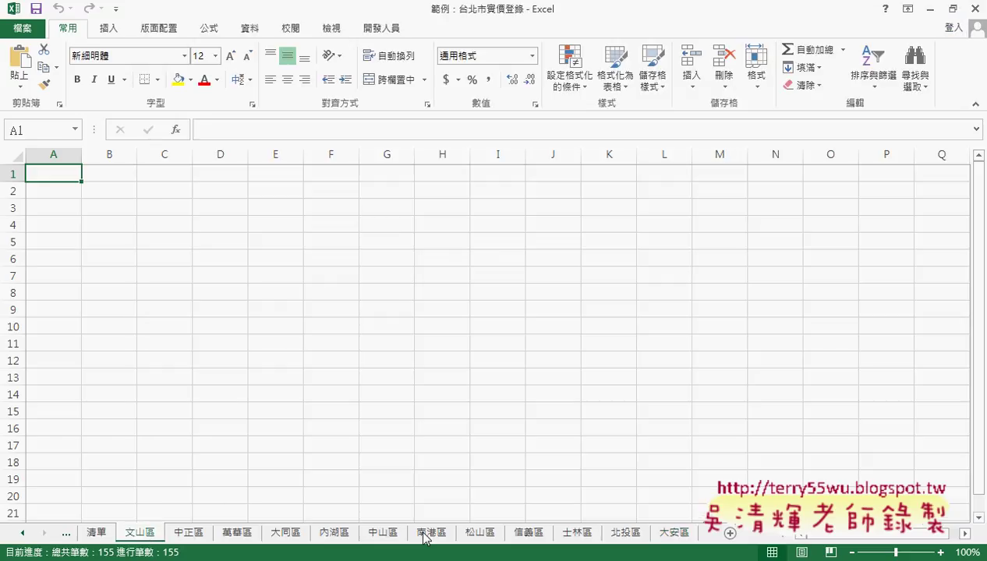
click(662, 534)
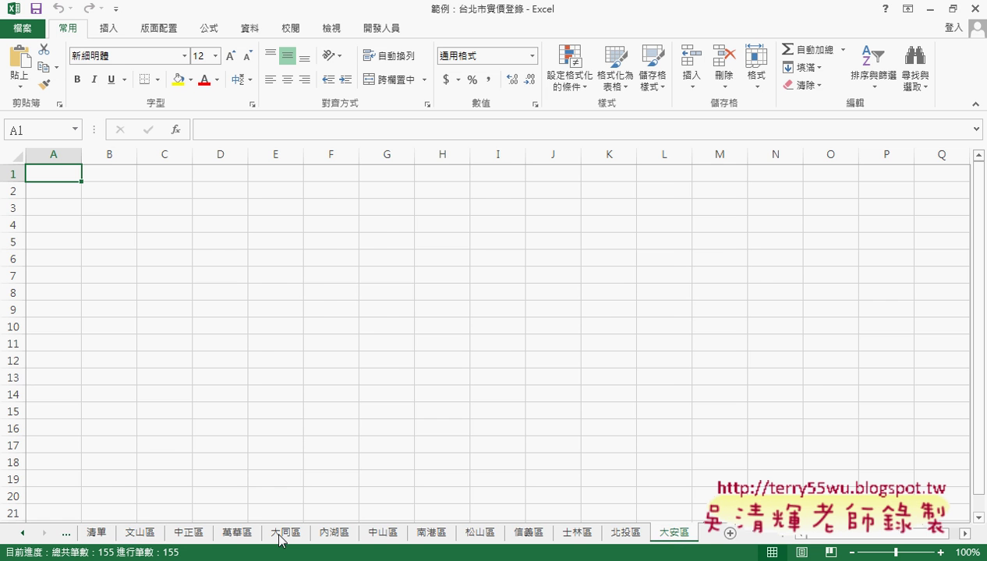
click(68, 533)
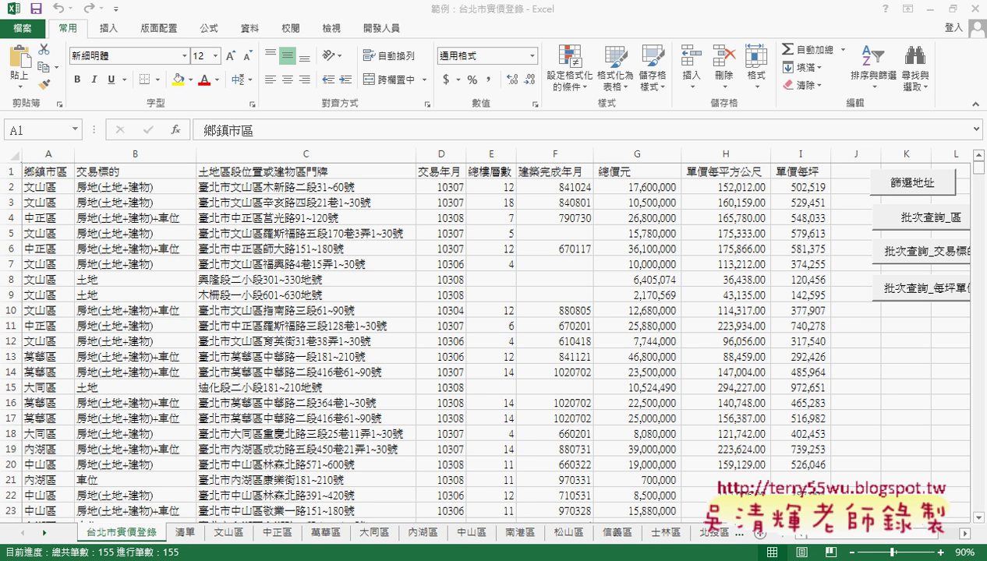
- Bring the VBA editor back, move it aside, and return to the Module1 code
click(396, 499)
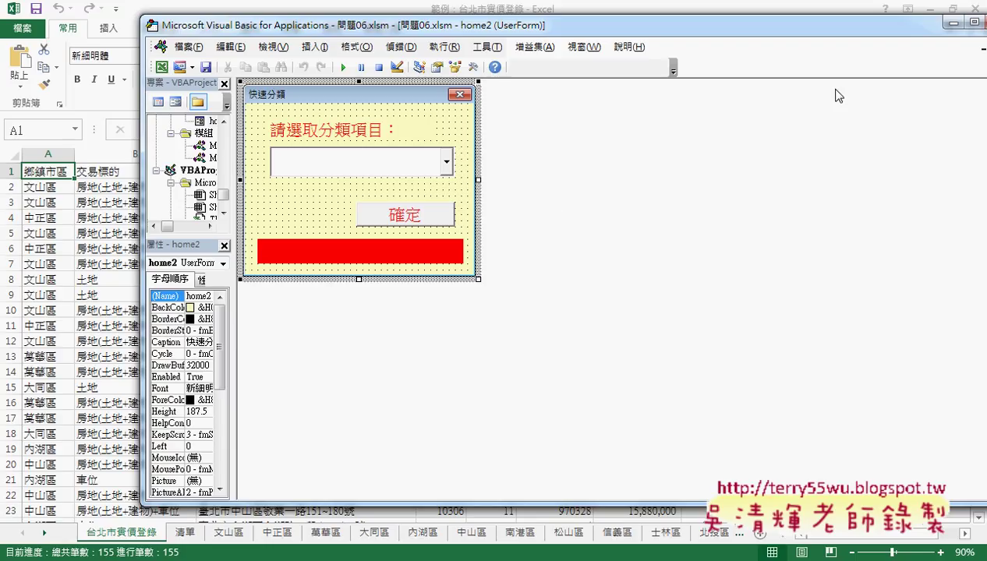
drag(799, 24, 696, 23)
click(908, 45)
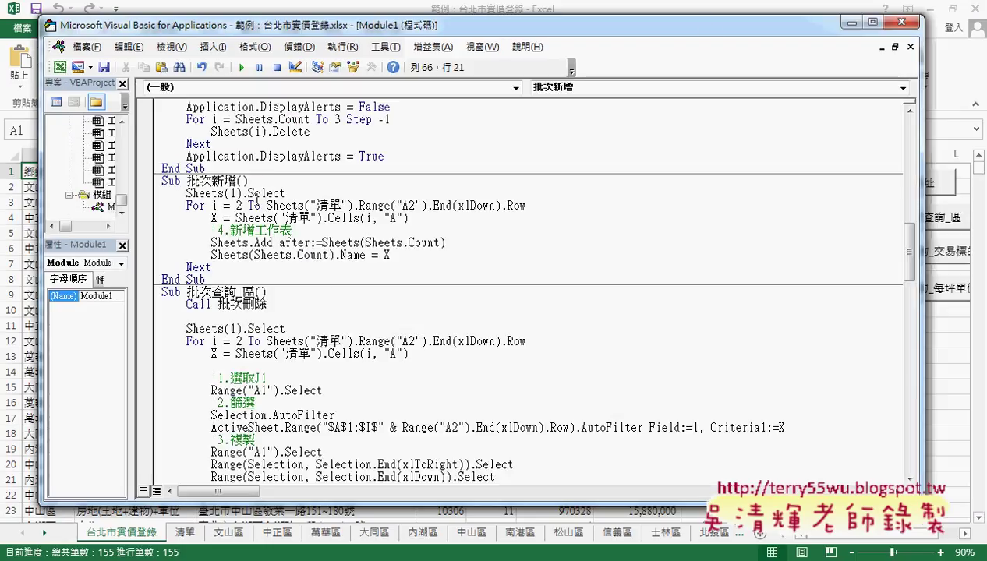
- Copy Sheets(1).Select and paste it on a new line after Next in 批次新增
drag(407, 33, 523, 47)
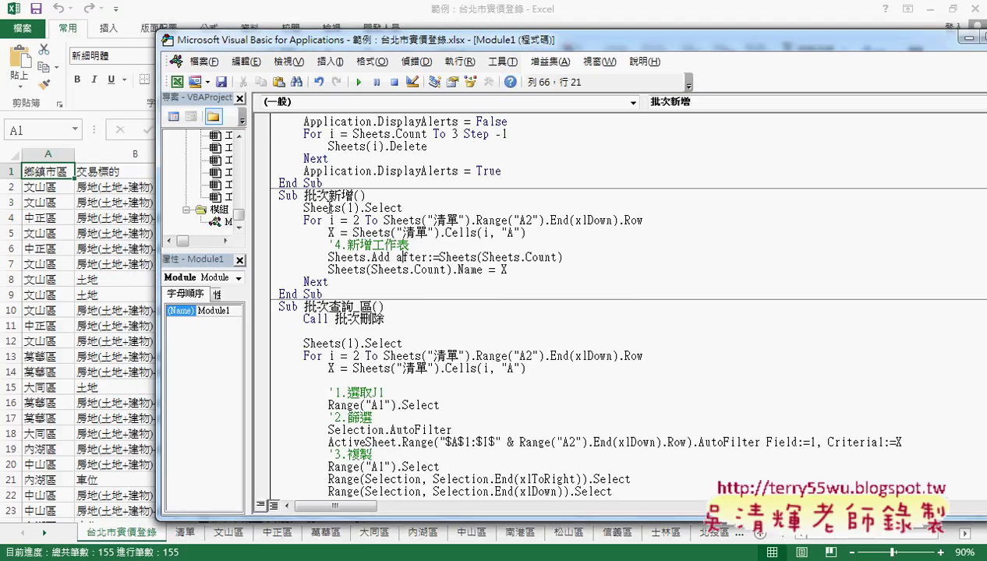
click(329, 209)
drag(406, 208, 303, 208)
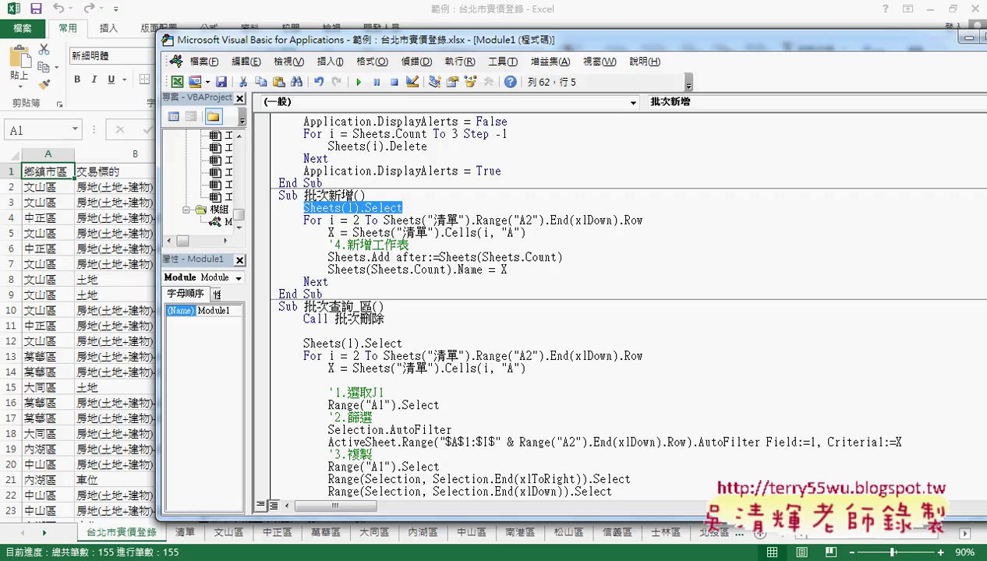
click(360, 279)
key(Return)
text(Sheets(1).Select)
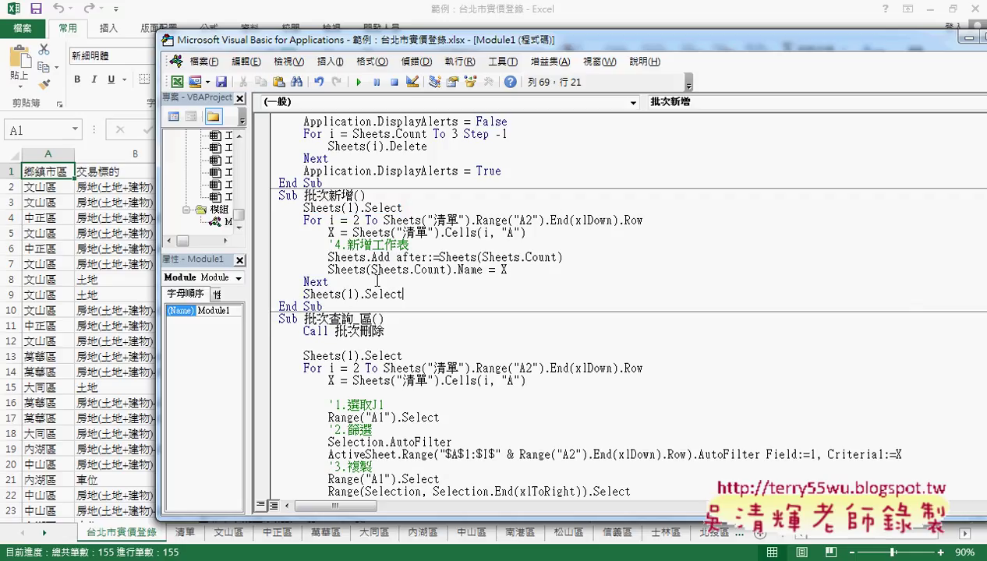
click(385, 331)
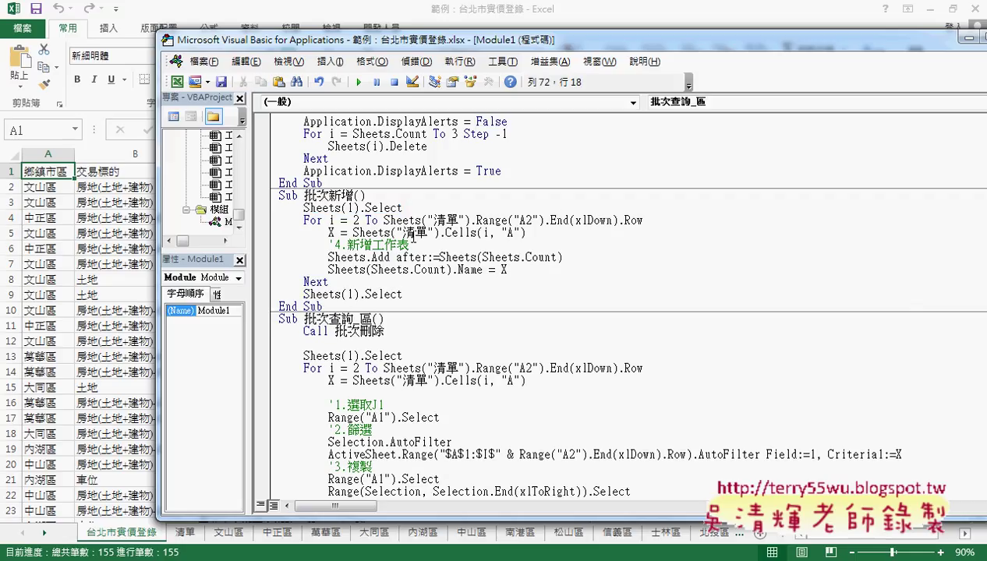
- Check the workbook, then return to the VBA editor with the cursor inside 批次新增
scroll(404, 207, up, 1)
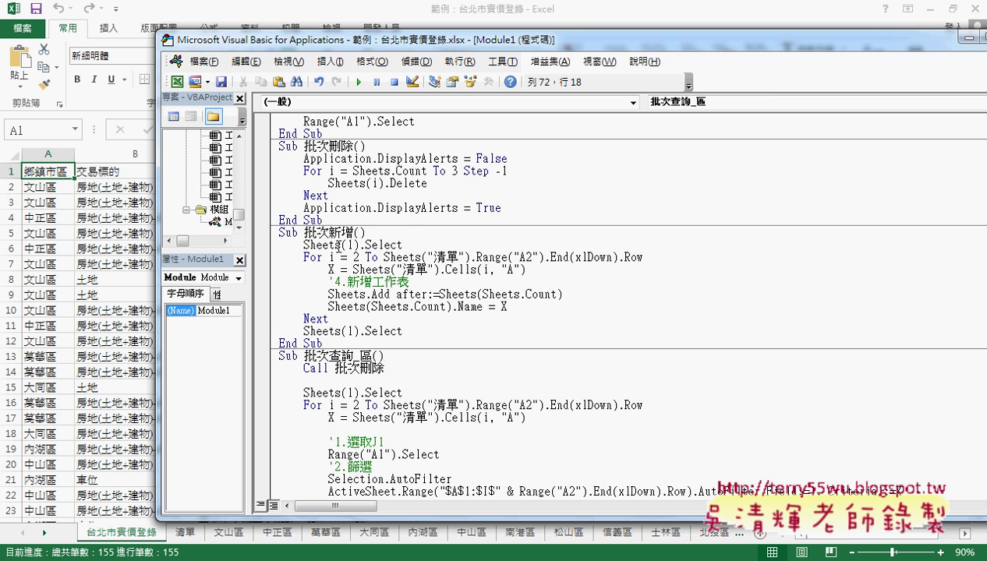
drag(303, 233, 353, 232)
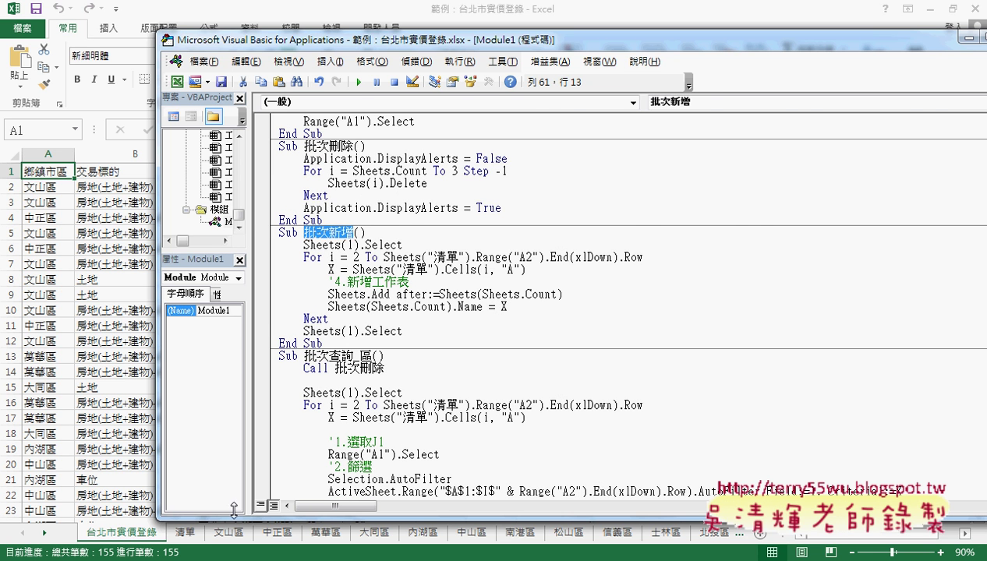
click(232, 533)
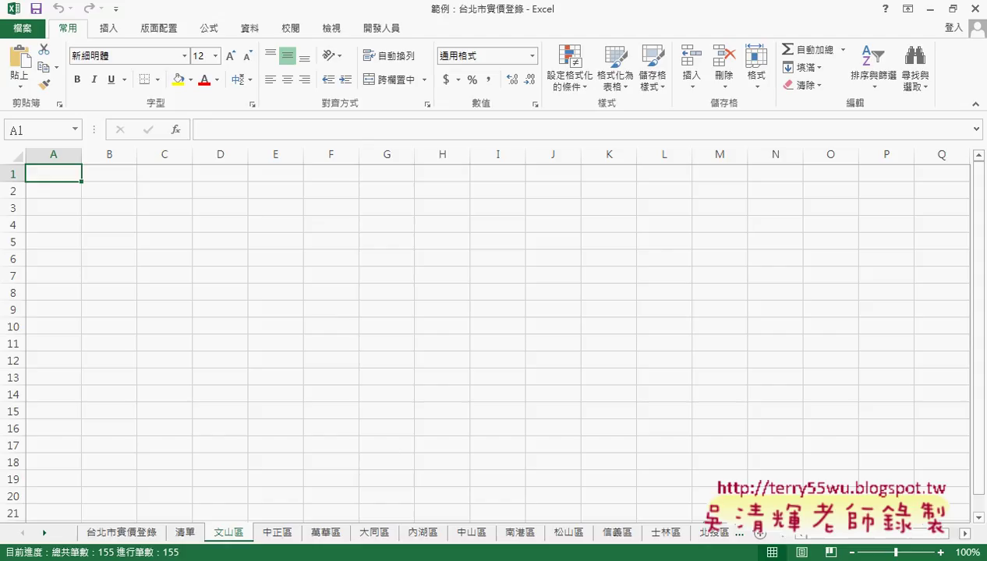
click(308, 552)
click(382, 530)
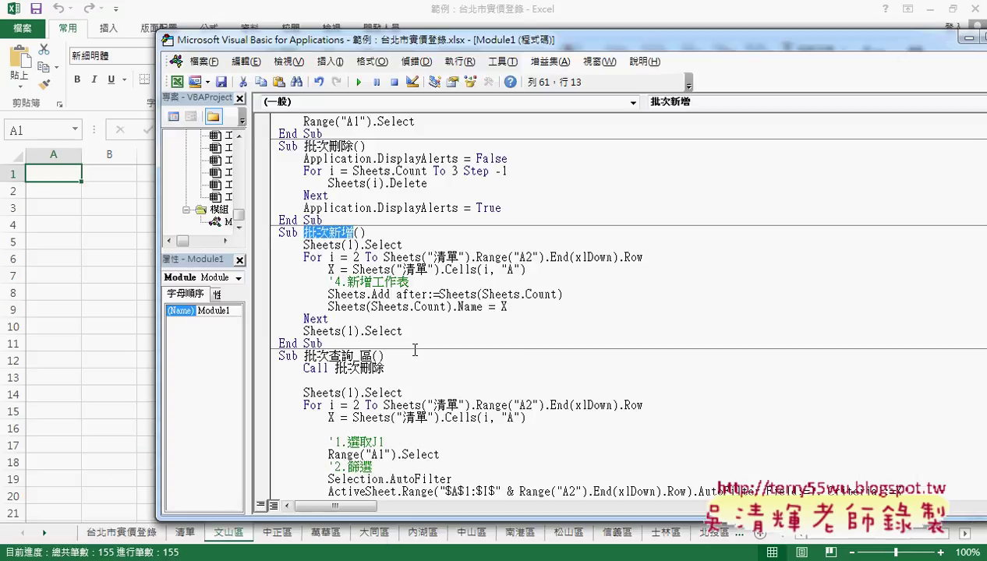
click(394, 244)
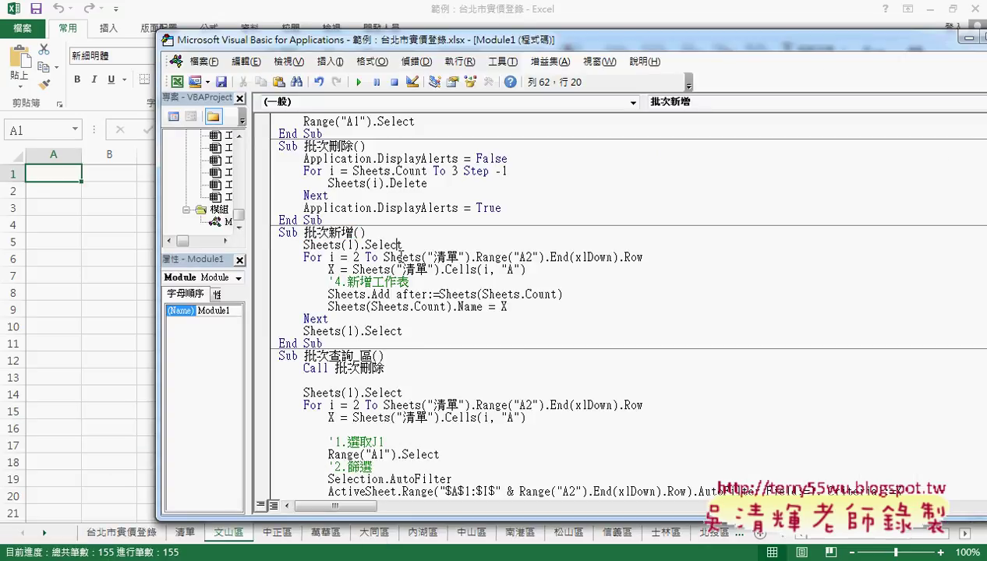
click(469, 295)
- Run 批次刪除 to remove the district sheets, shrink the editor, and go to 批次新增's X = Sheets line
click(401, 185)
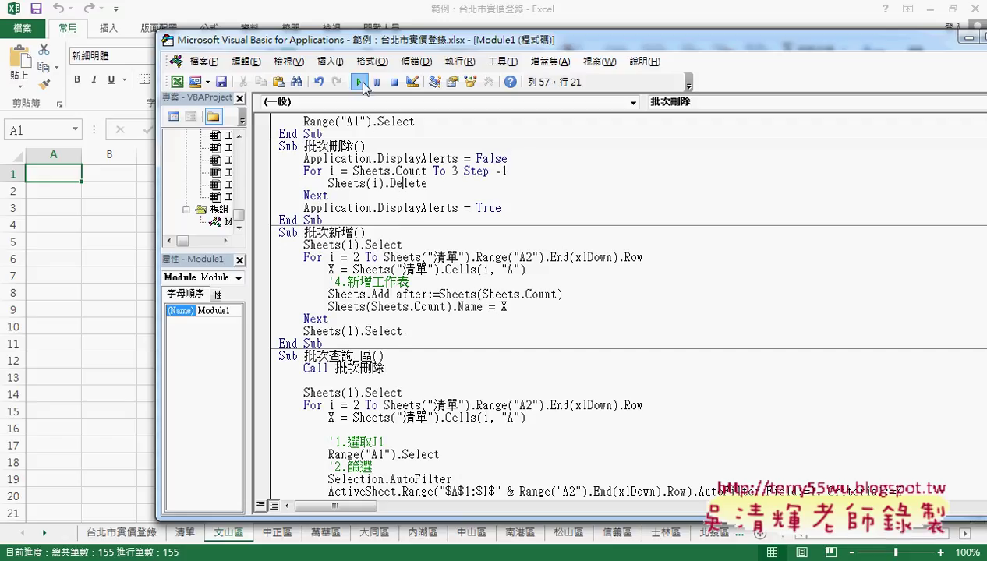
click(360, 82)
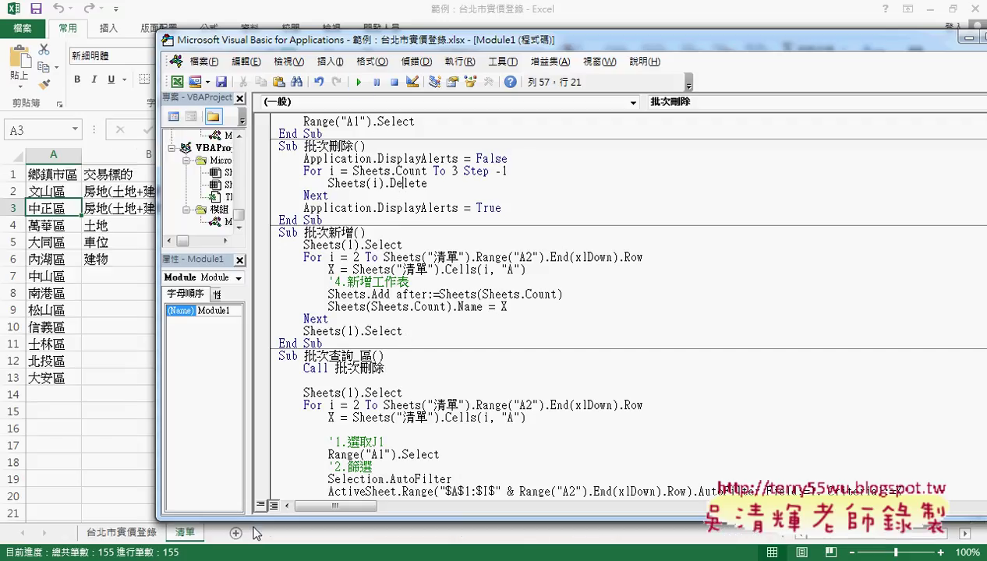
drag(254, 520, 252, 472)
click(377, 269)
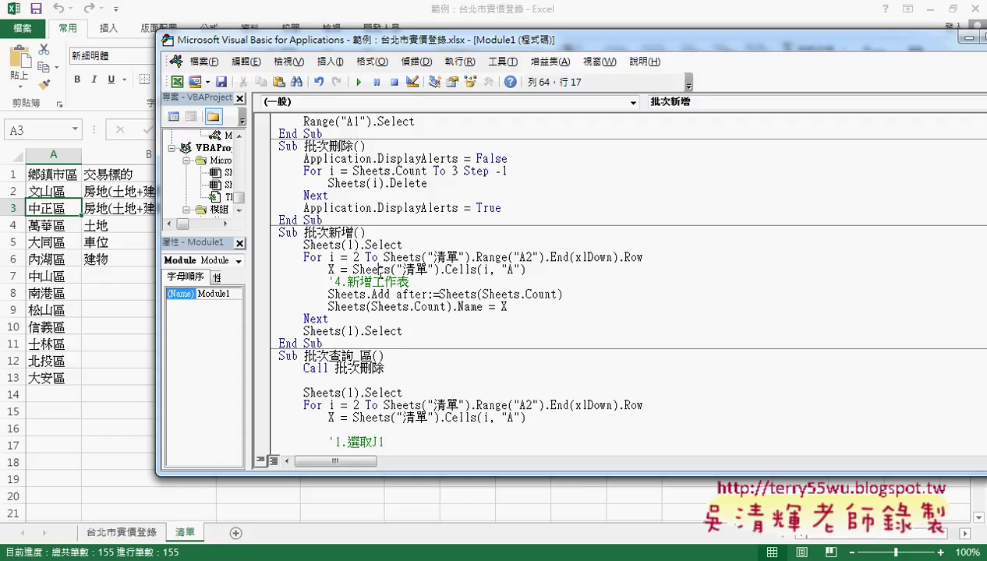
- Set a breakpoint on X = Sheets("清單").Cells(i,"A") and step through, creating 文山區 and 中正區
click(262, 269)
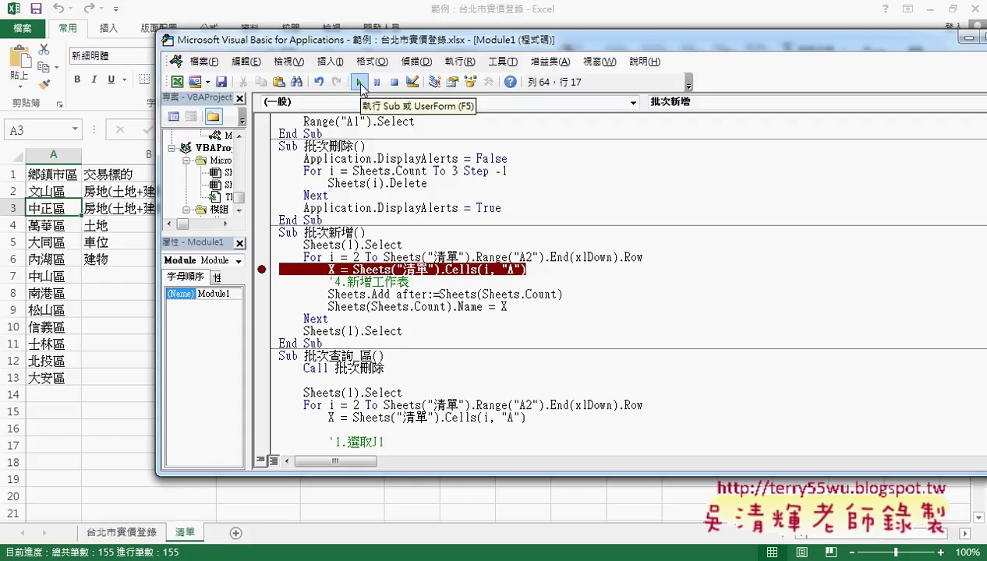
click(359, 82)
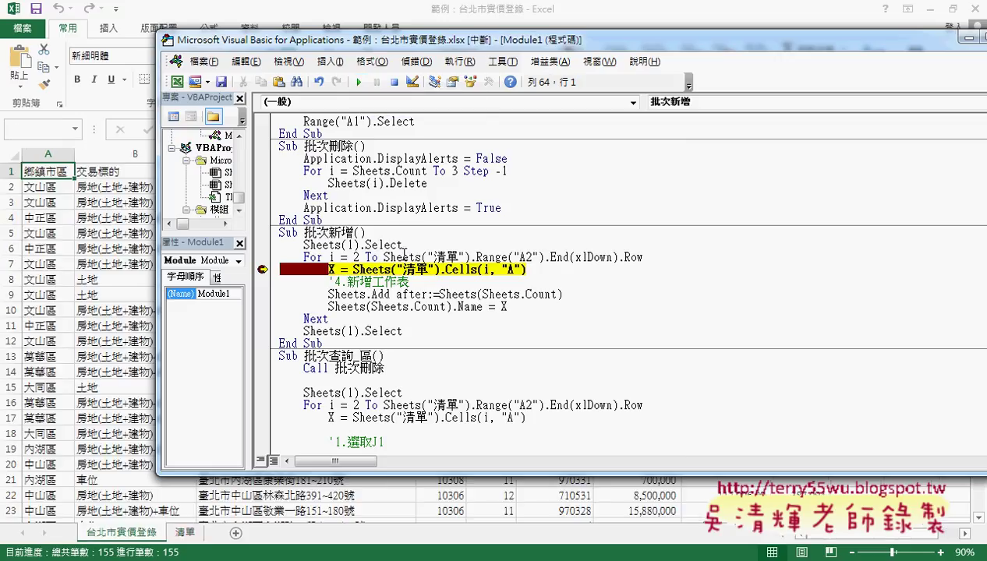
key(F8)
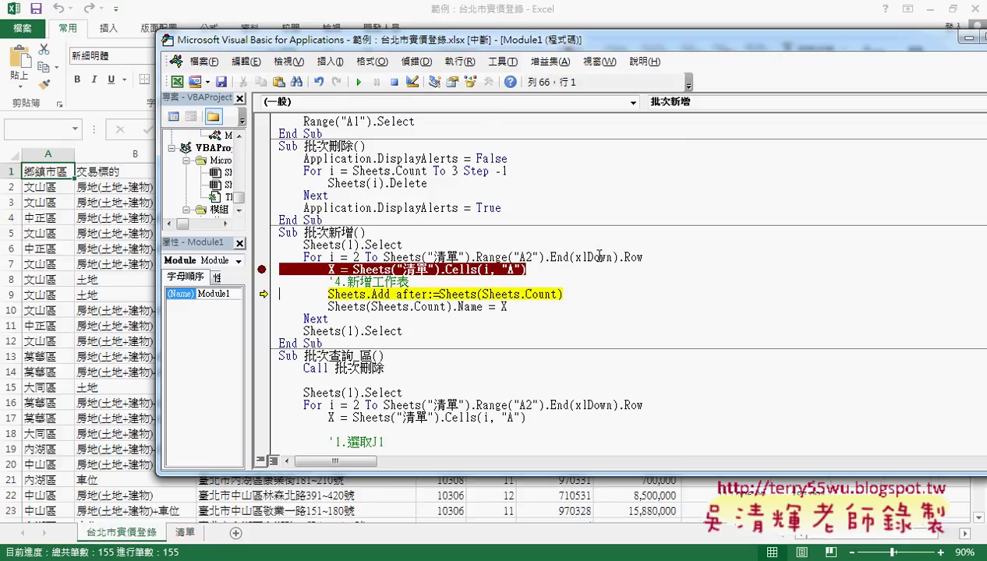
mouse_move(331, 268)
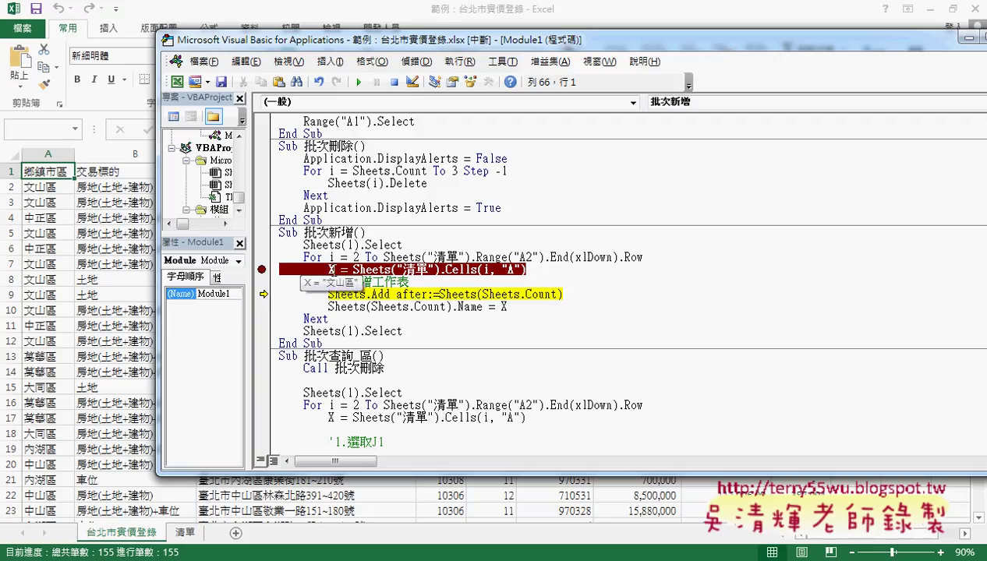
key(F8)
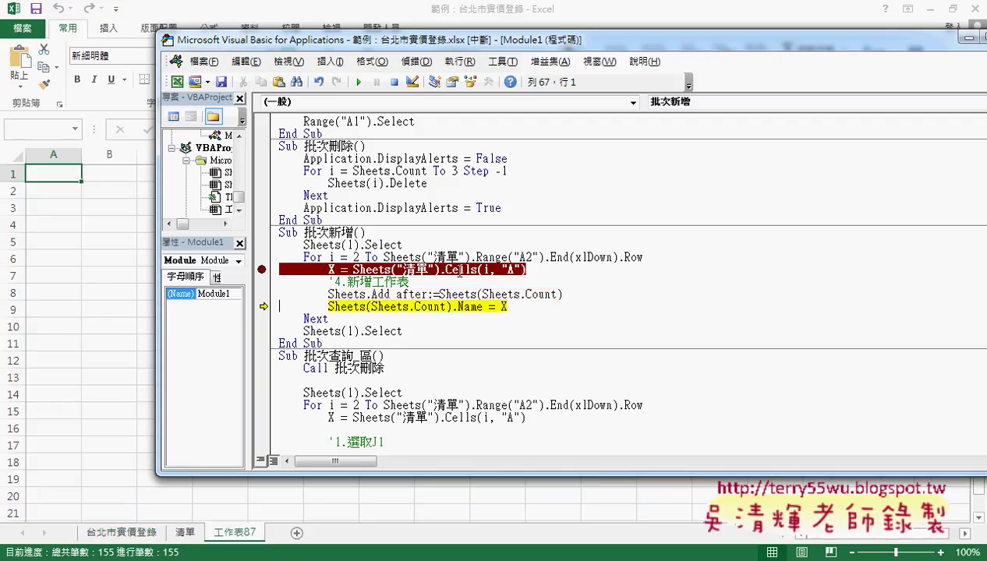
key(F8)
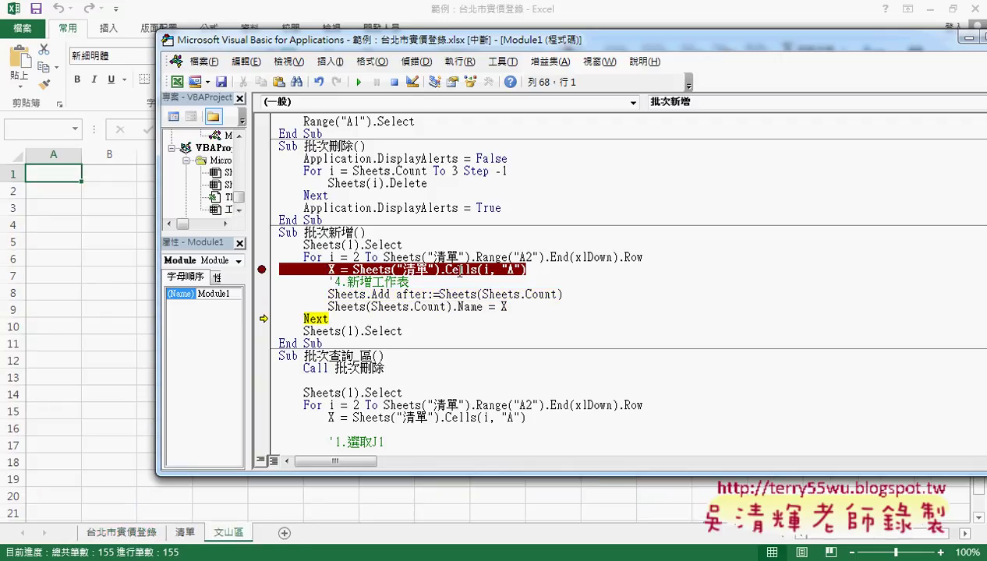
key(F8)
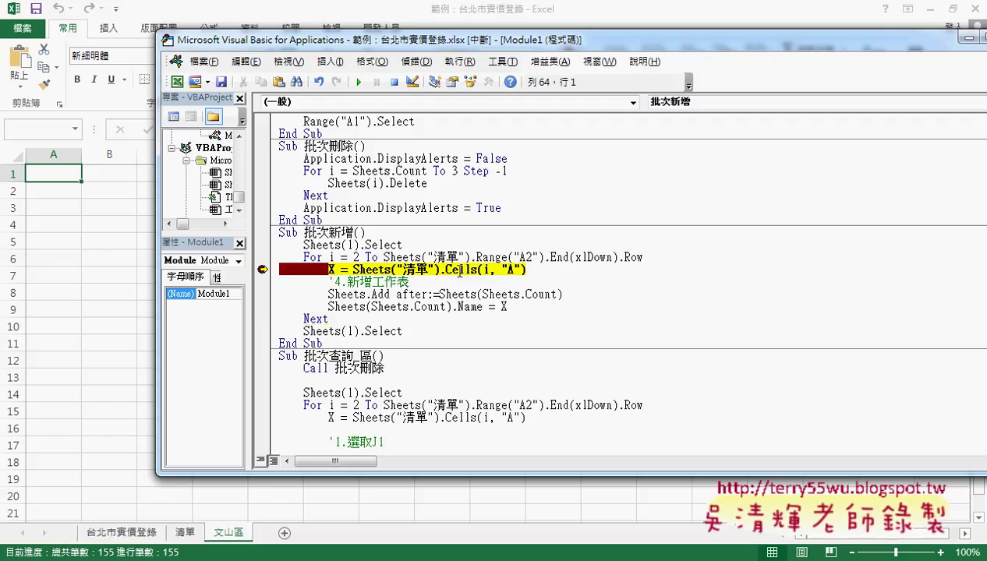
key(F8)
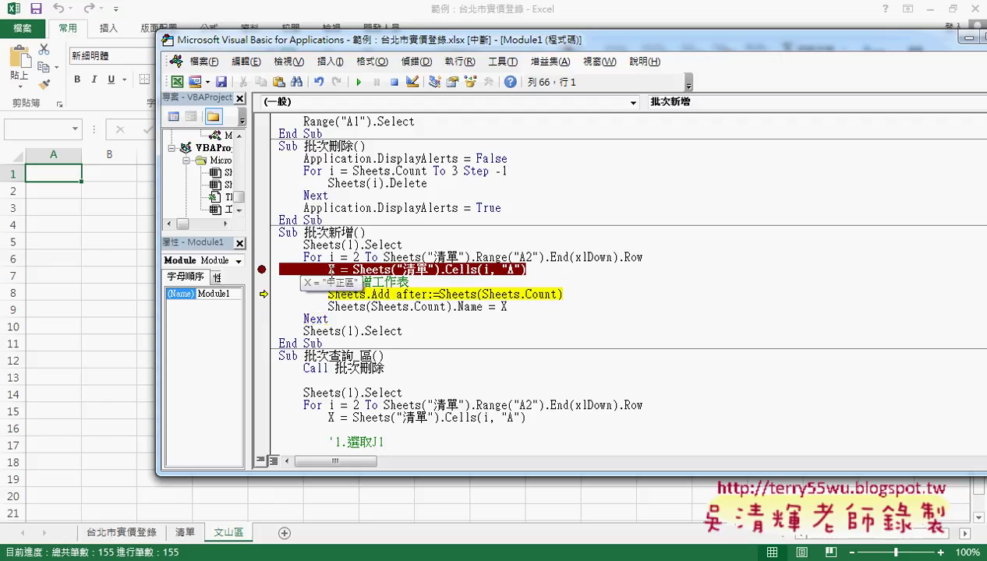
key(F8)
key(F8)
key(F8)
key(F8)
key(F8)
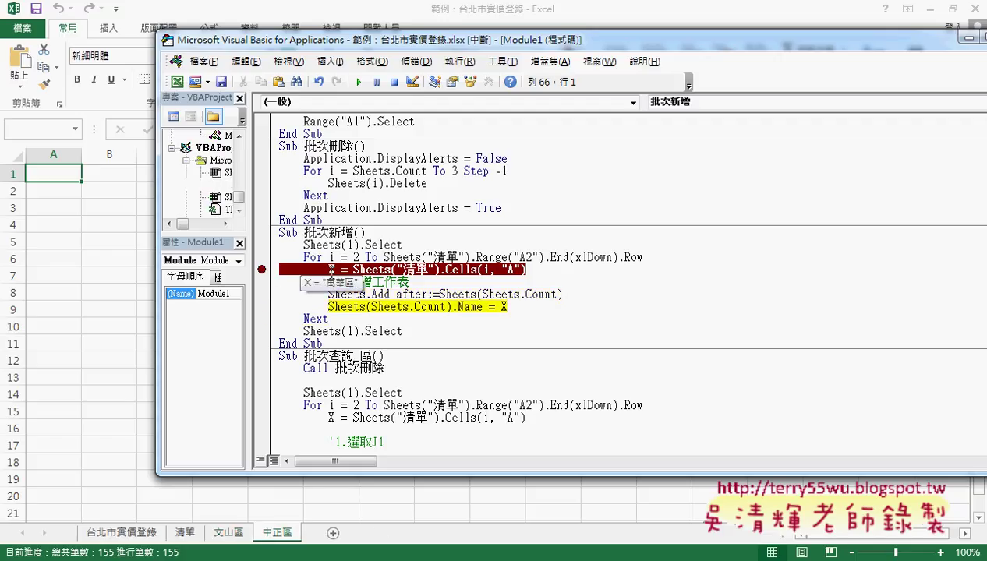
key(F8)
key(F8)
key(F8)
key(F8)
key(F8)
key(F8)
key(F8)
key(F8)
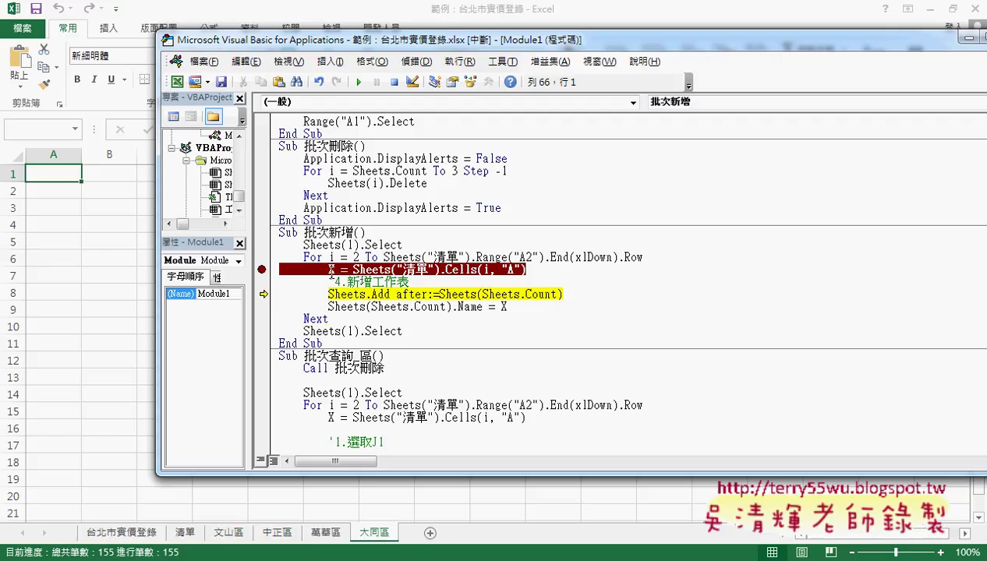
- Remove the breakpoint and let 批次新增 run to completion for all districts
click(358, 82)
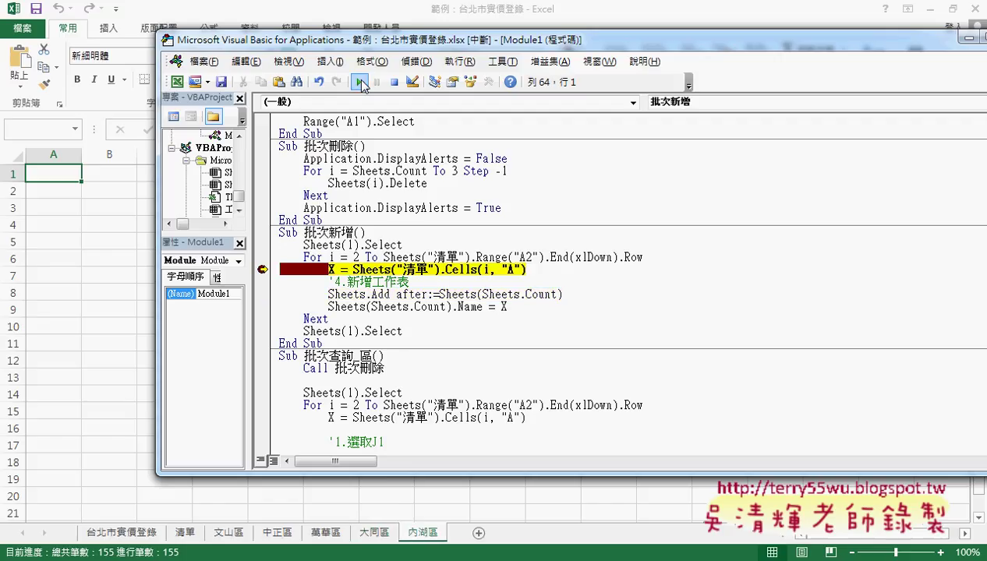
click(262, 269)
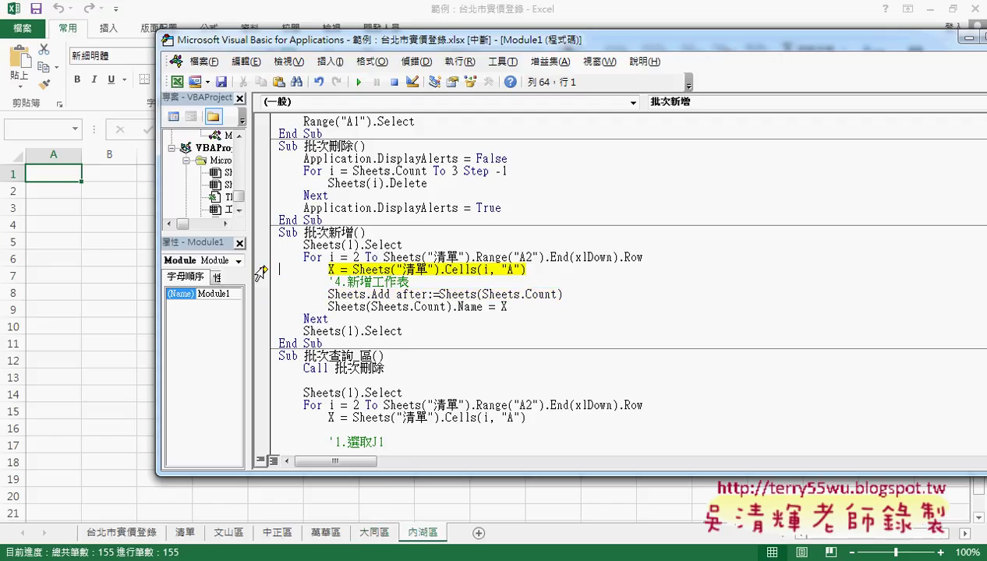
click(359, 83)
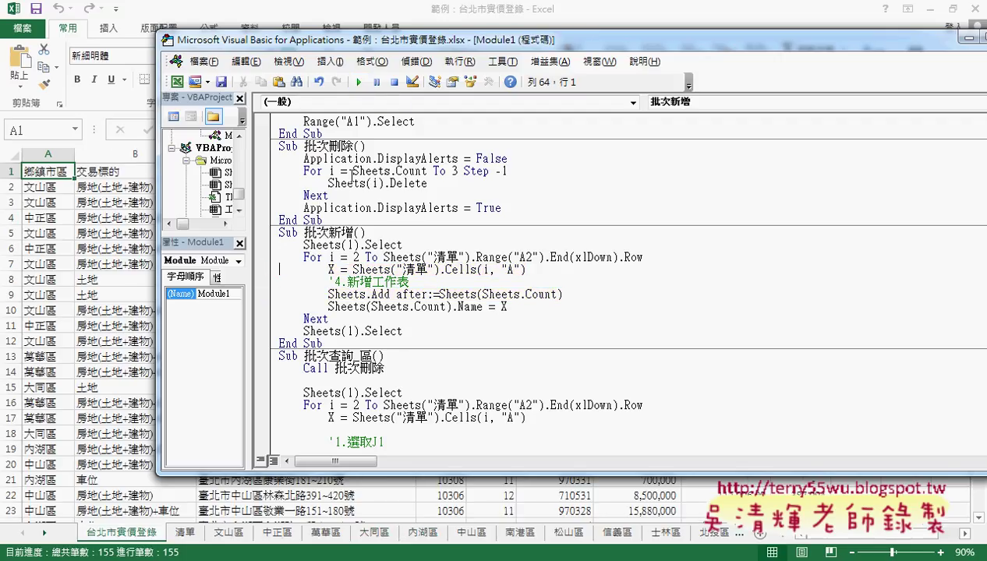
- Run 批次刪除 to delete the district sheets, leaving 台北市實價登錄 and 清單
click(353, 171)
click(358, 82)
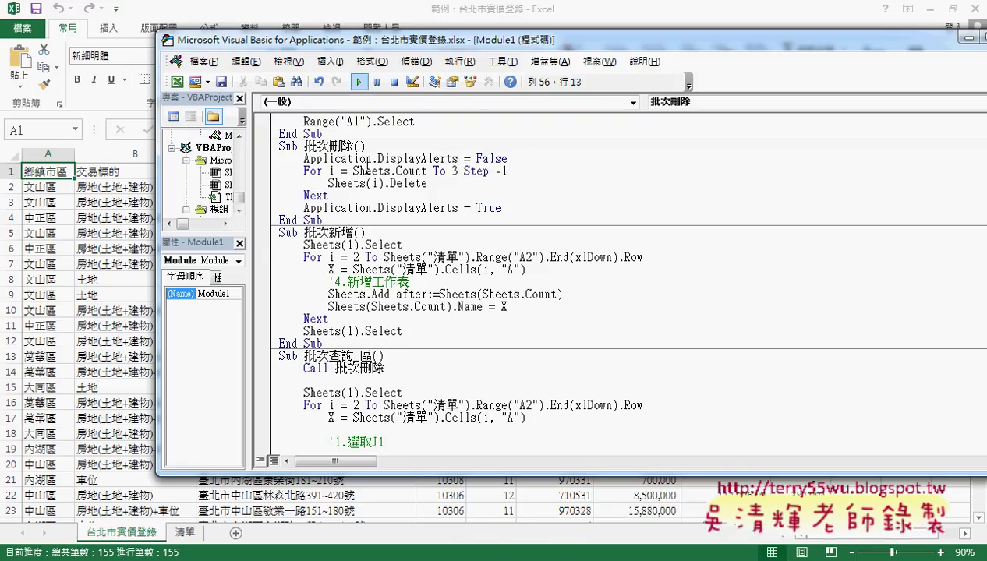
scroll(355, 299, down, 1)
scroll(354, 299, down, 1)
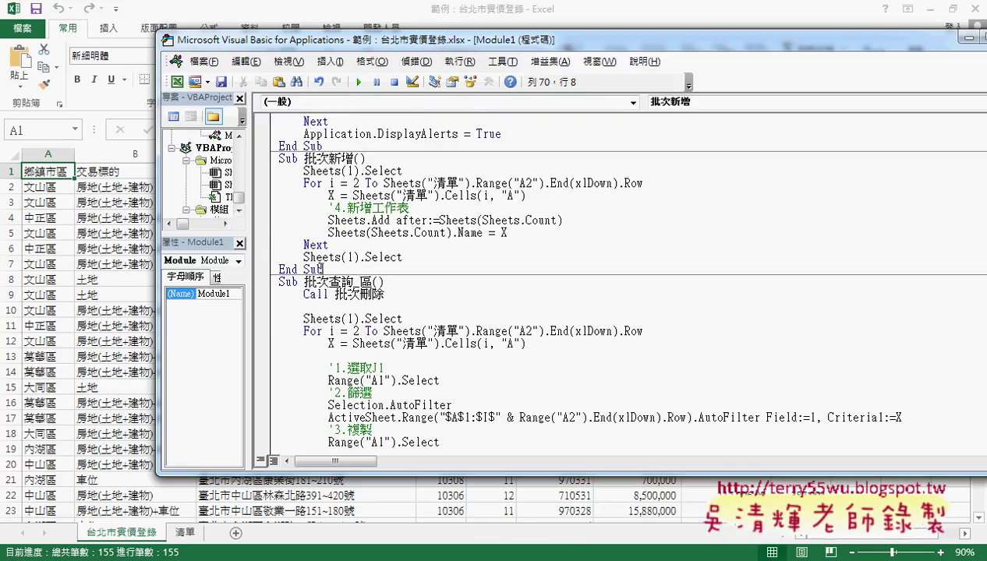
drag(323, 270, 257, 158)
key(ctrl+c)
scroll(539, 305, down, 1)
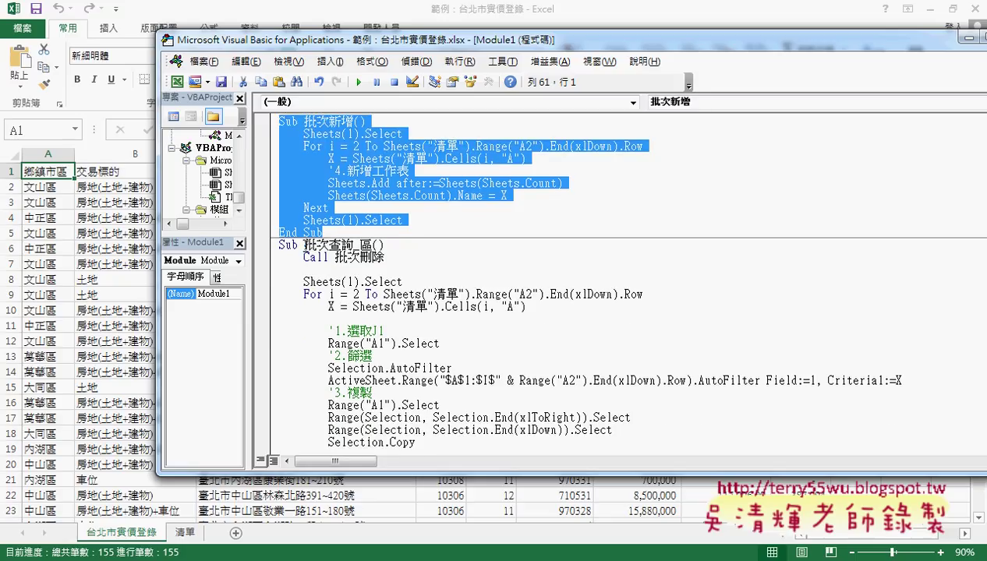
- Select the whole Sub 批次新增 procedure in the code pane
drag(305, 244, 353, 245)
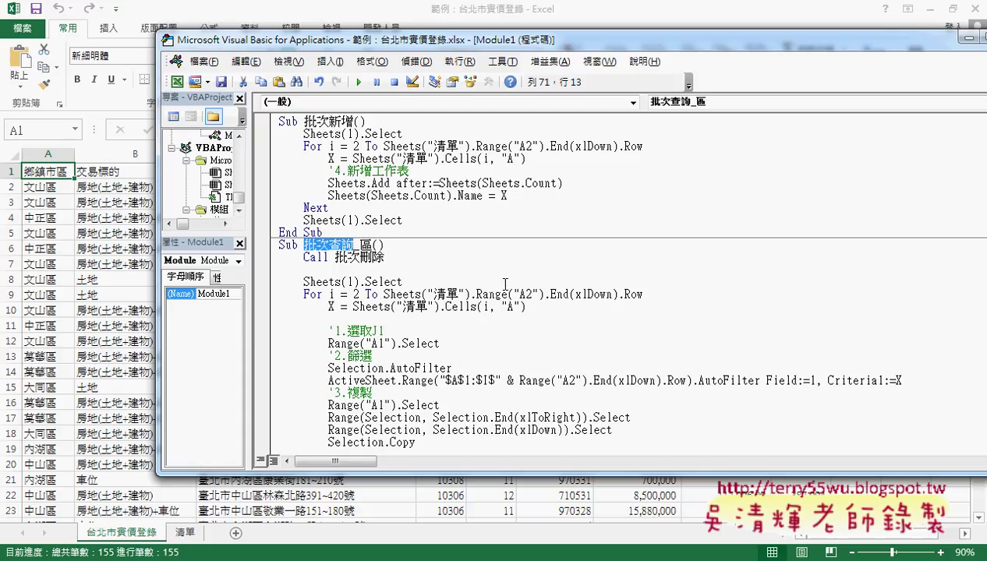
scroll(505, 286, down, 1)
scroll(505, 285, up, 2)
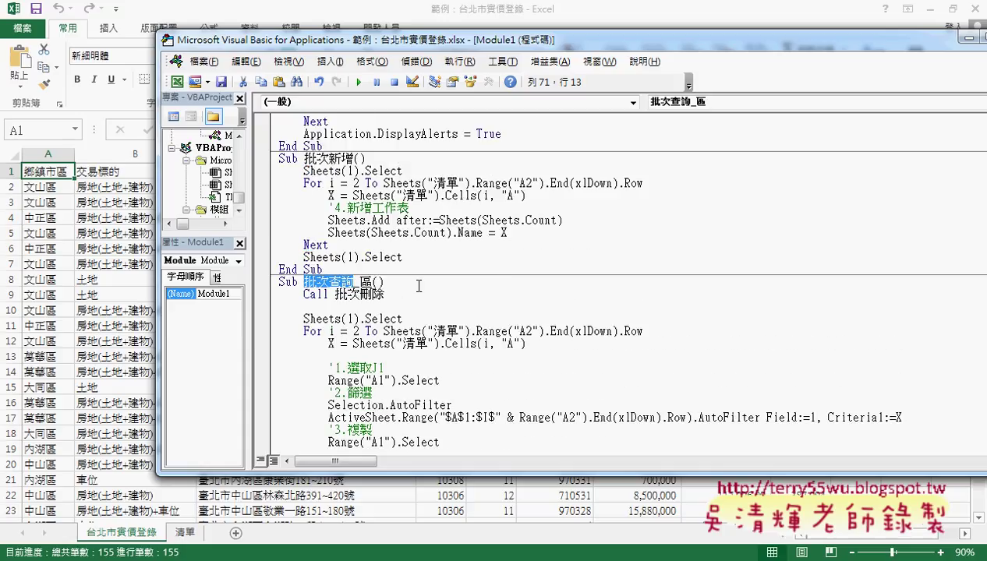
drag(355, 267, 274, 162)
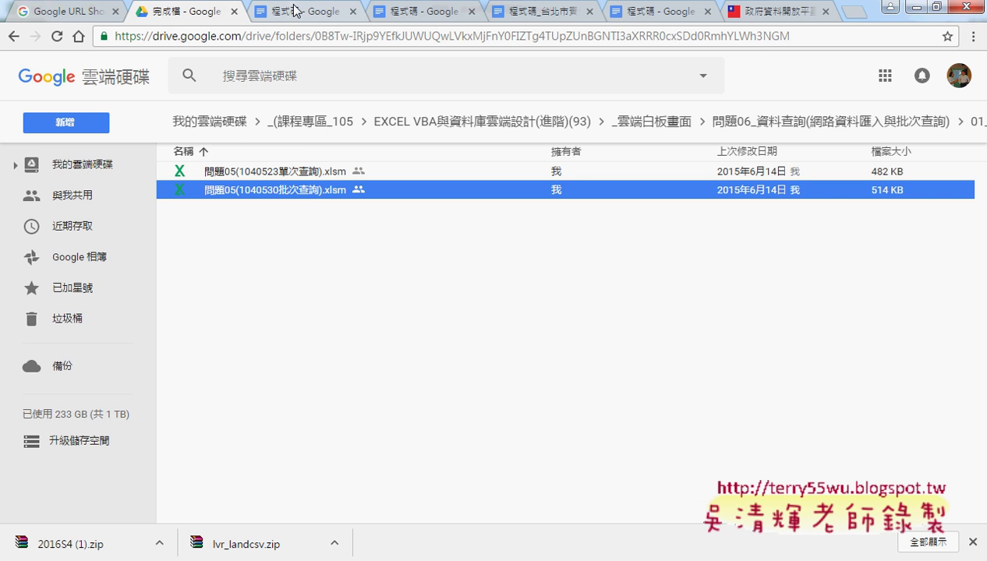
- Paste the 批次新增 code after 批次刪除's End Sub in 程式碼_台北市實價登錄
click(295, 12)
scroll(463, 236, up, 3)
scroll(463, 237, up, 3)
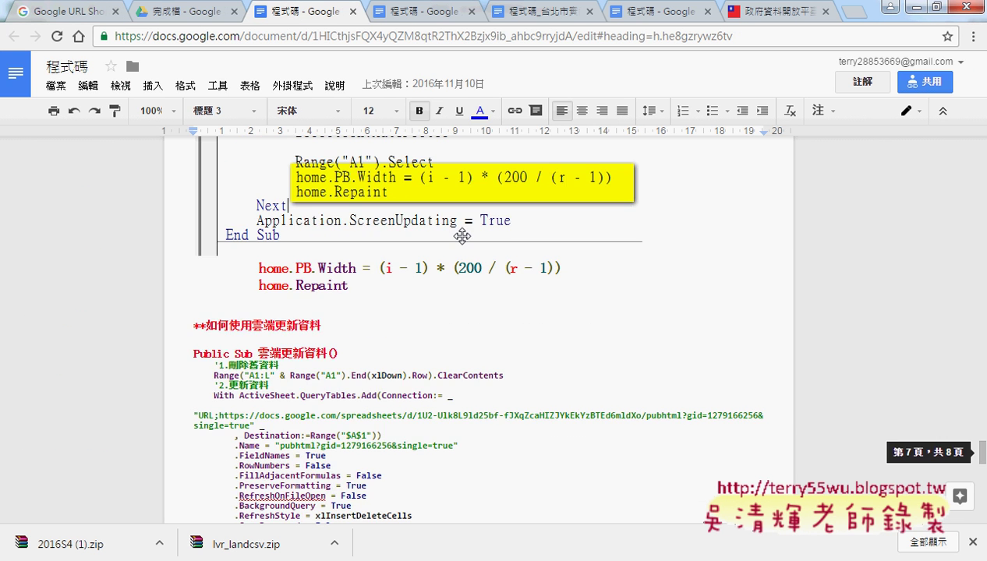
scroll(397, 229, up, 2)
click(417, 12)
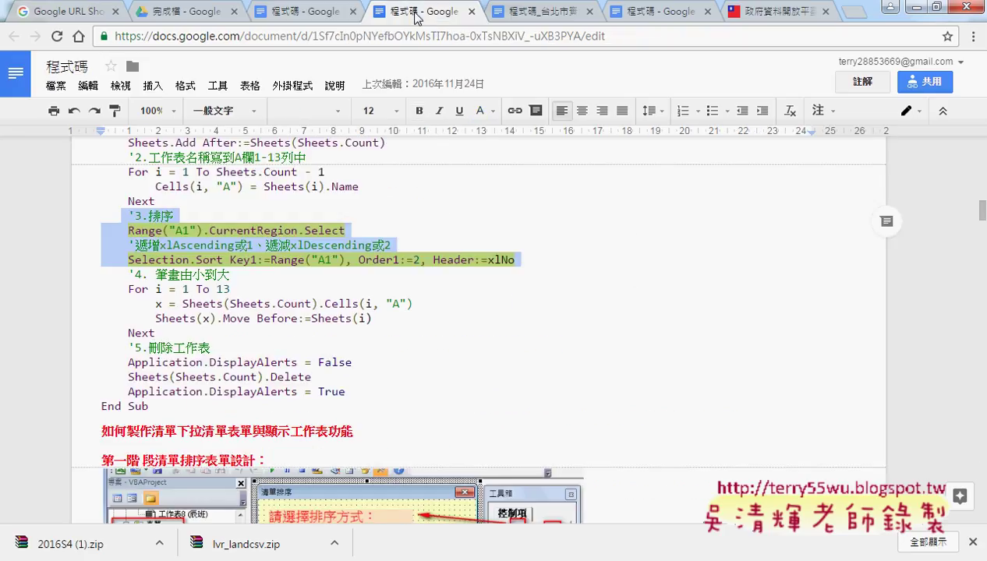
click(530, 12)
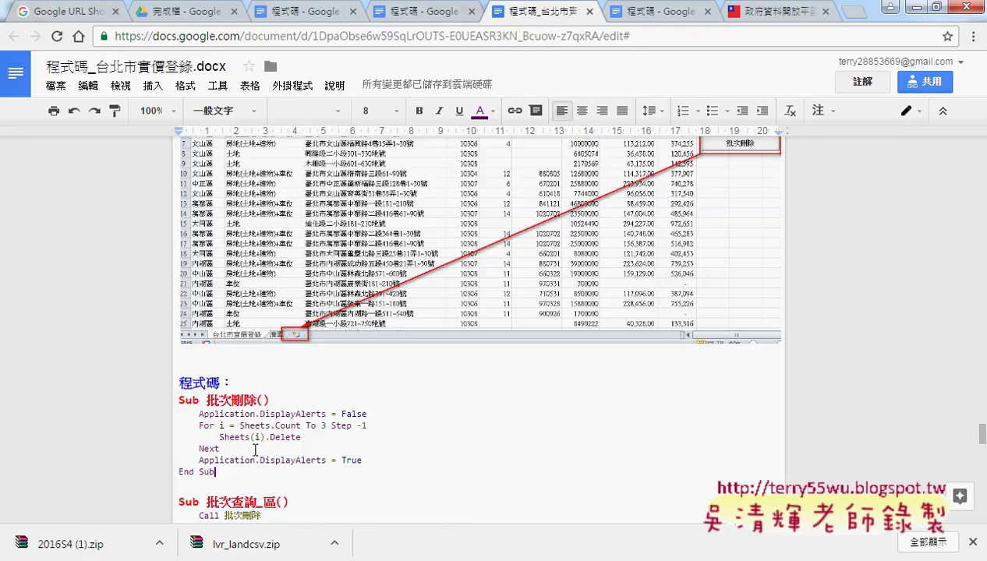
key(Return)
key(Return)
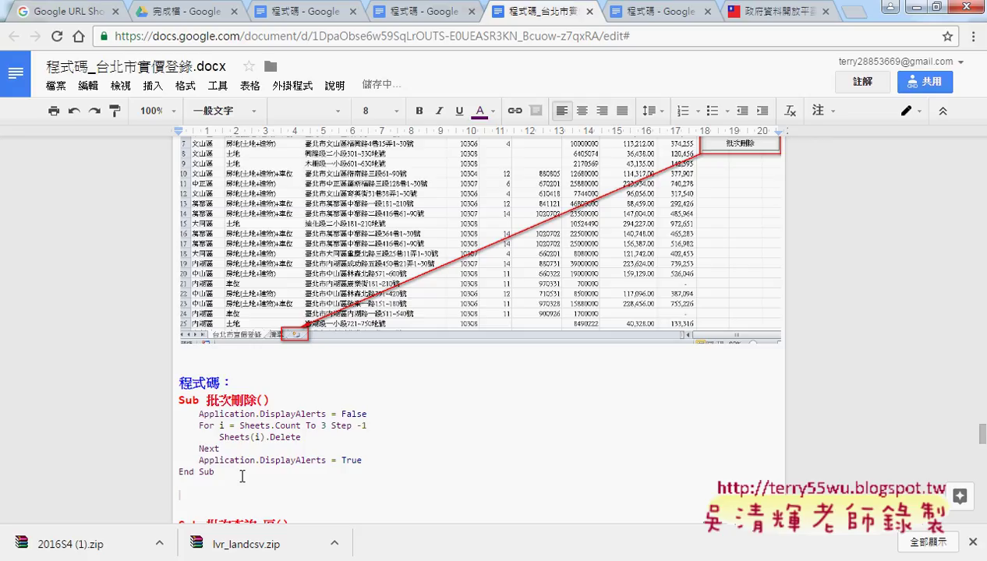
key(ctrl+v)
- Style the Sub 批次新增() line as 標題 3 and select the code body through End Sub
drag(258, 355, 153, 346)
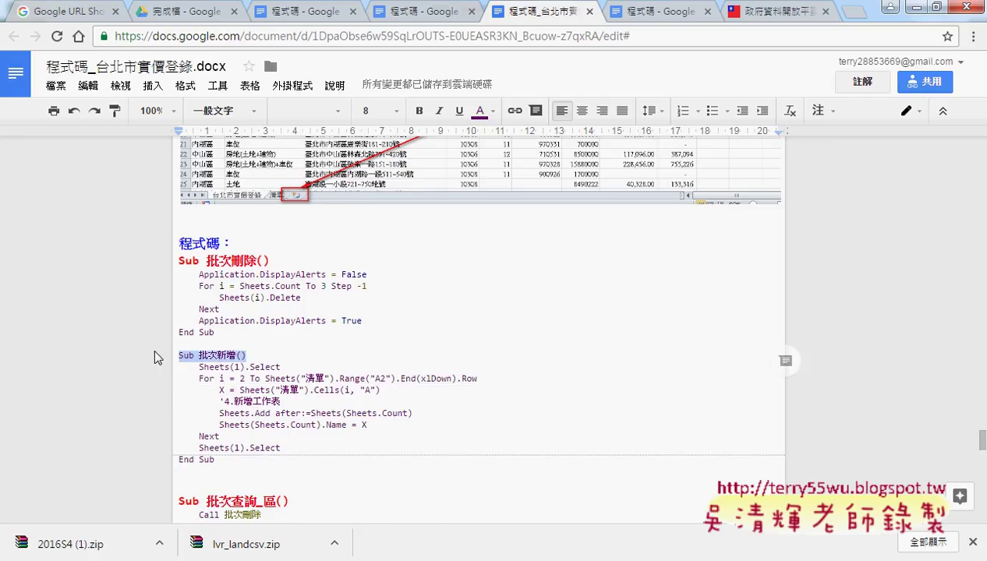
click(249, 111)
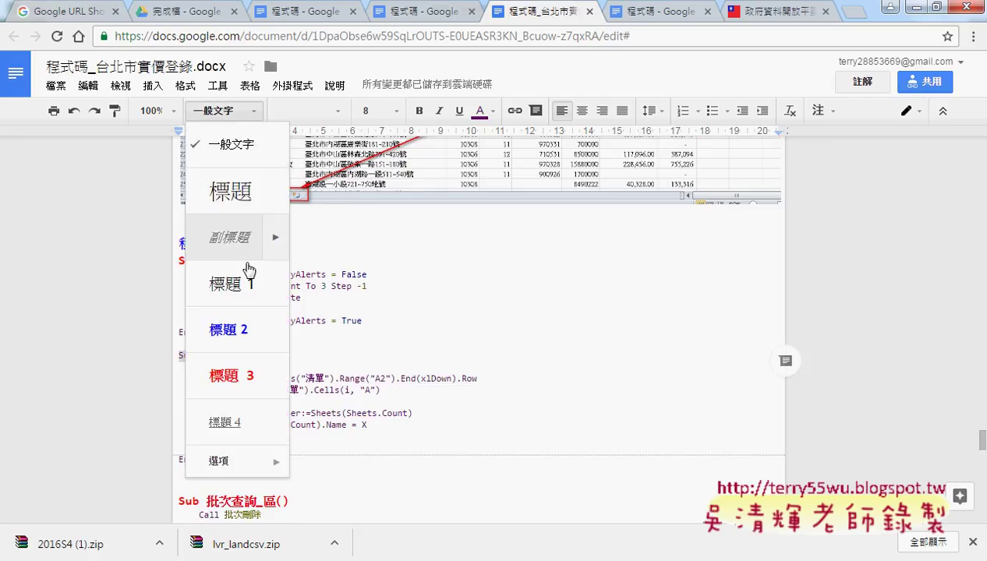
click(258, 376)
click(346, 404)
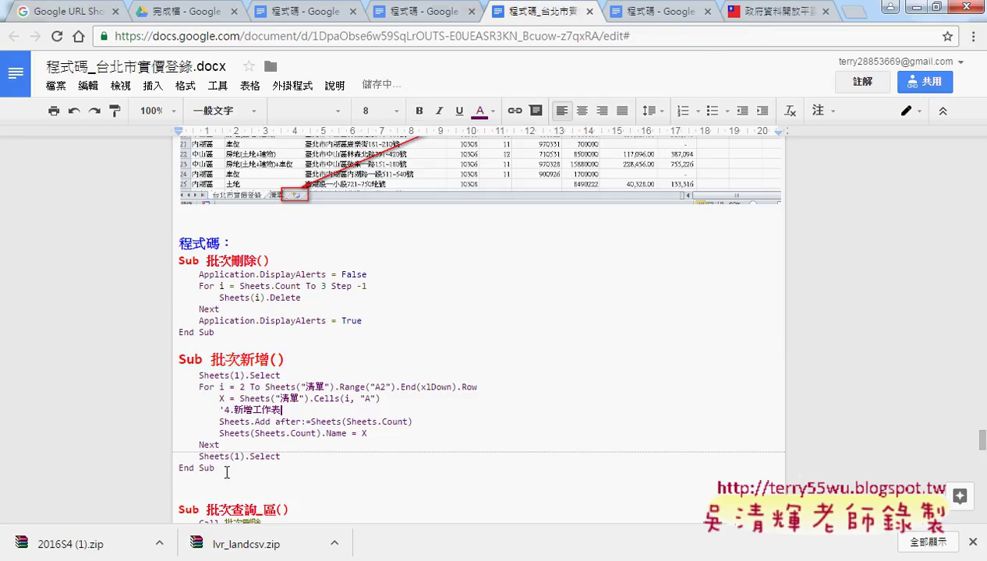
drag(226, 472, 164, 378)
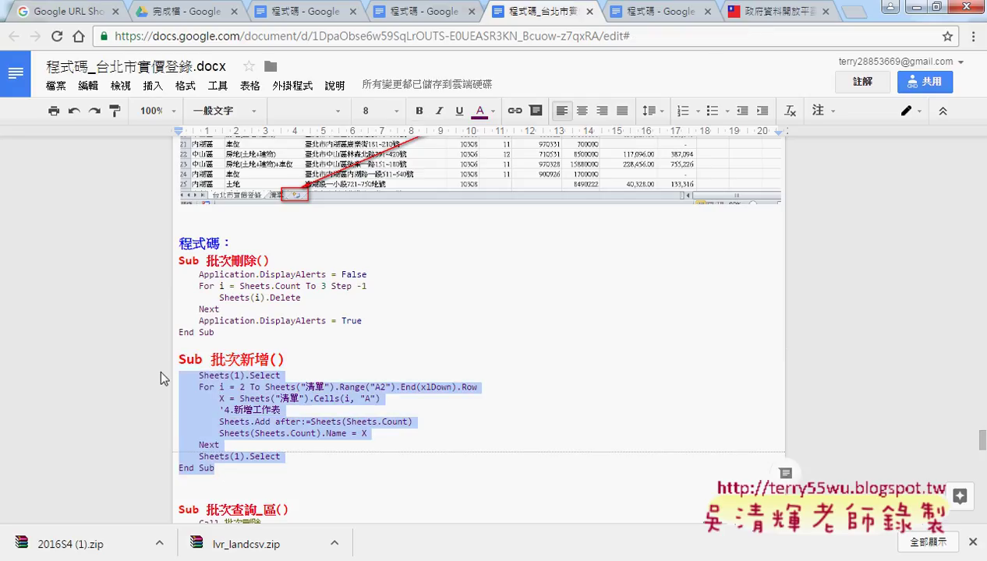